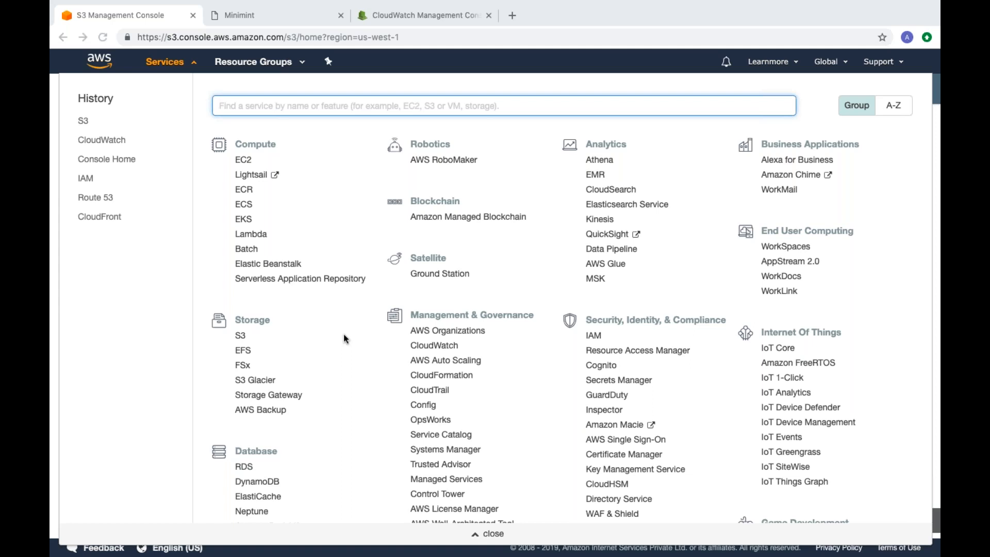
Step: Close the services list and start creating a new S3 bucket
click(51, 299)
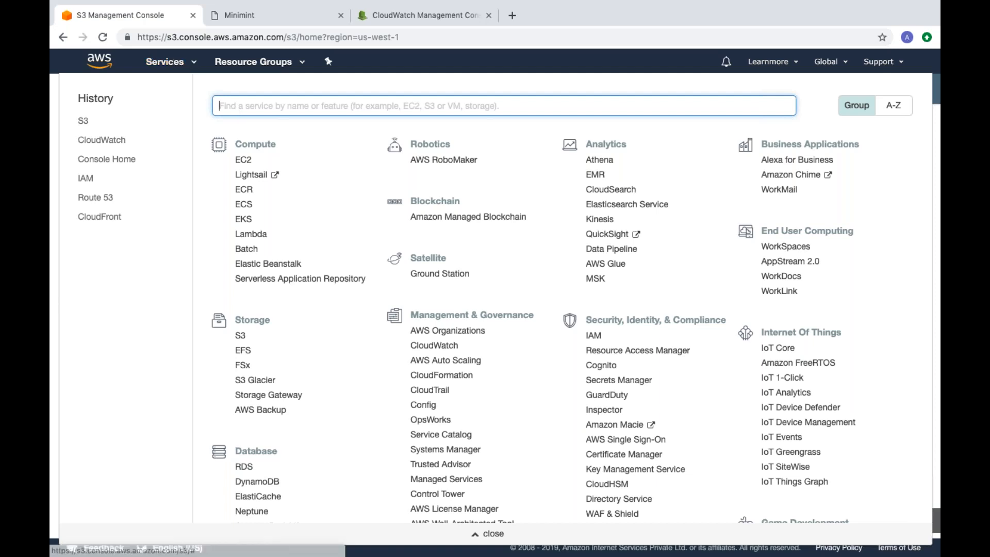
click(194, 66)
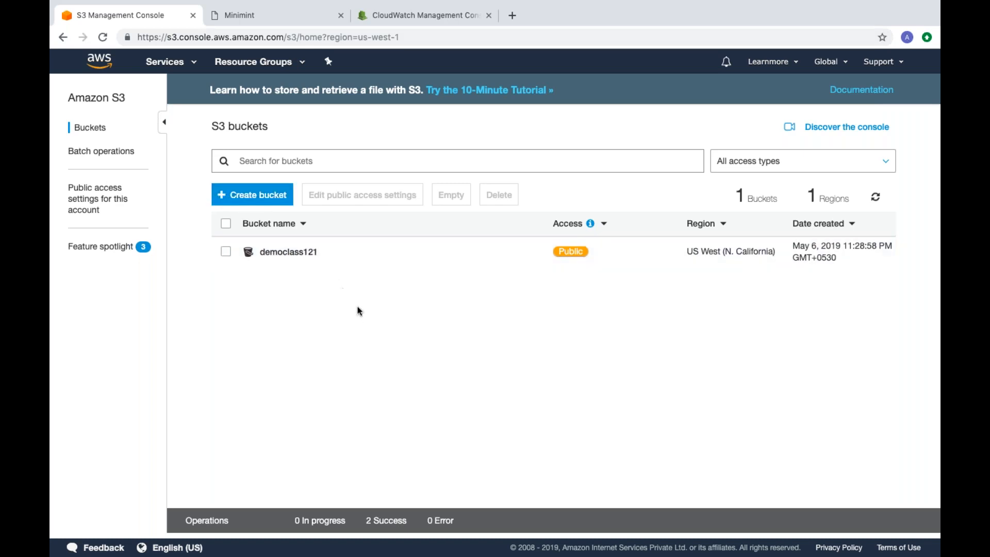
click(254, 195)
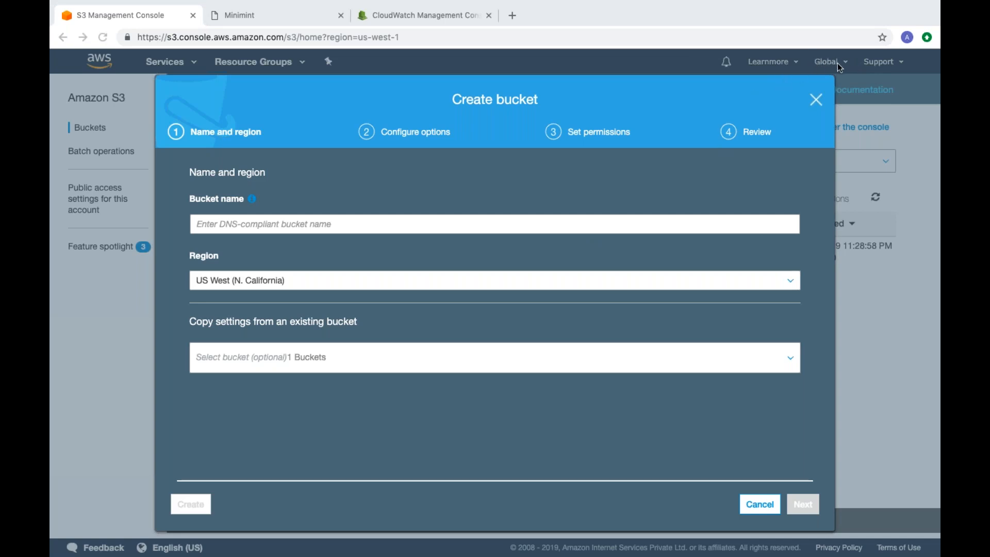
Step: Try to name the new bucket demo and proceed with the US West (N. California) region
click(252, 225)
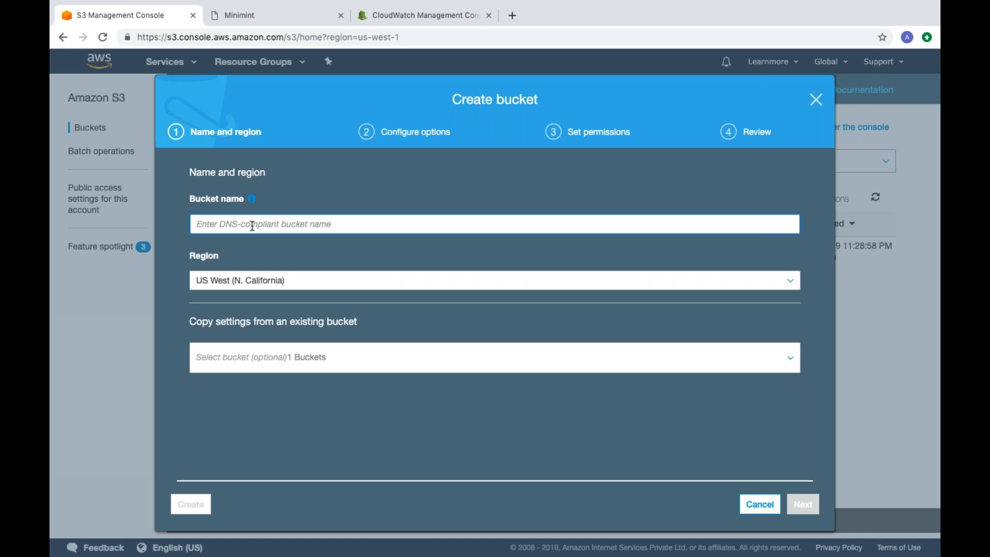
text(demo)
key(BackSpace)
key(BackSpace)
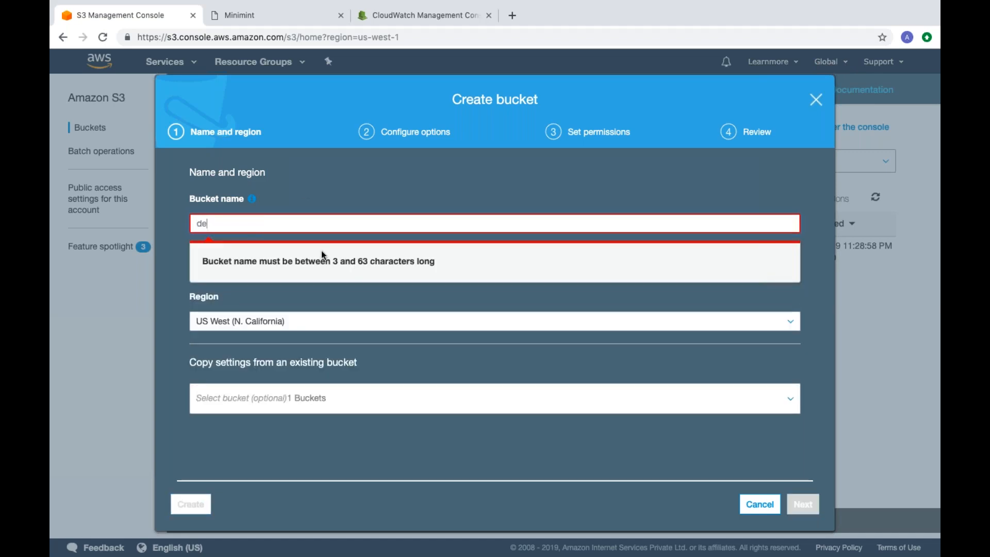
text(mo)
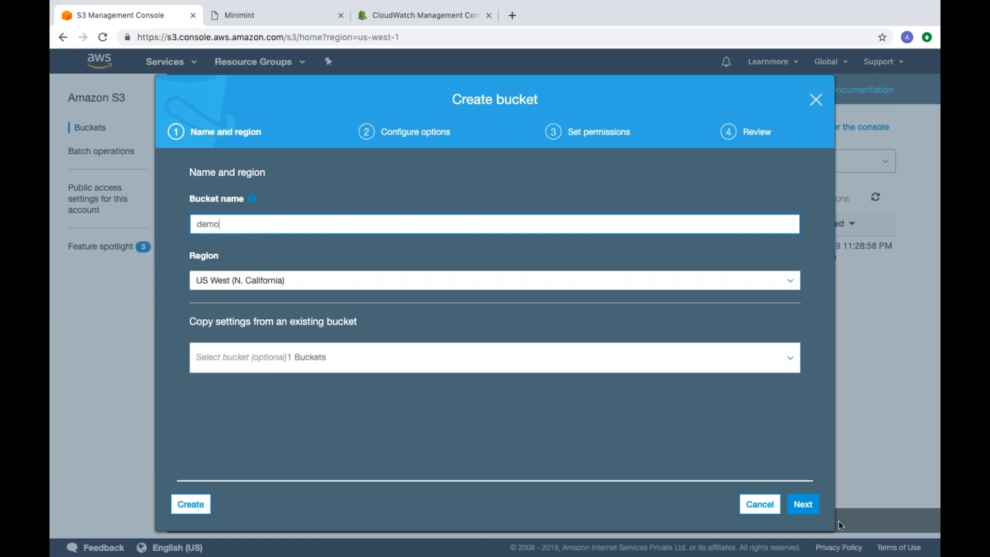
click(804, 508)
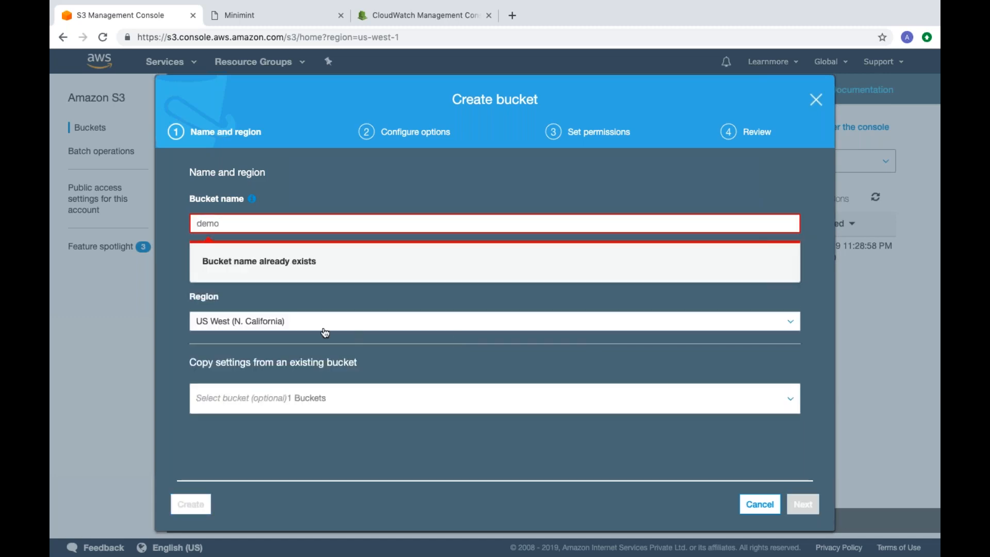
Step: Name the bucket demolabs12121 and continue to its configuration options
double_click(244, 220)
key(BackSpace)
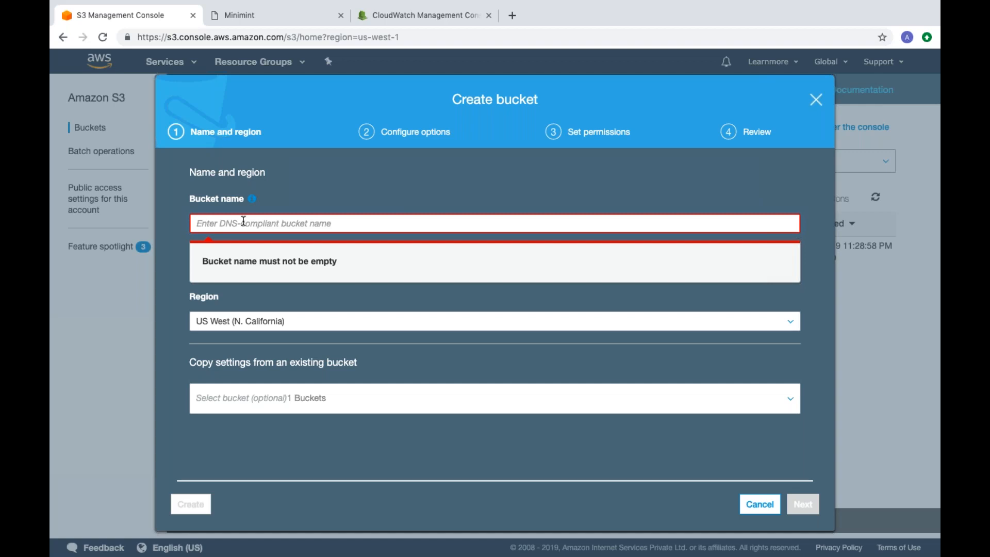
text(demo)
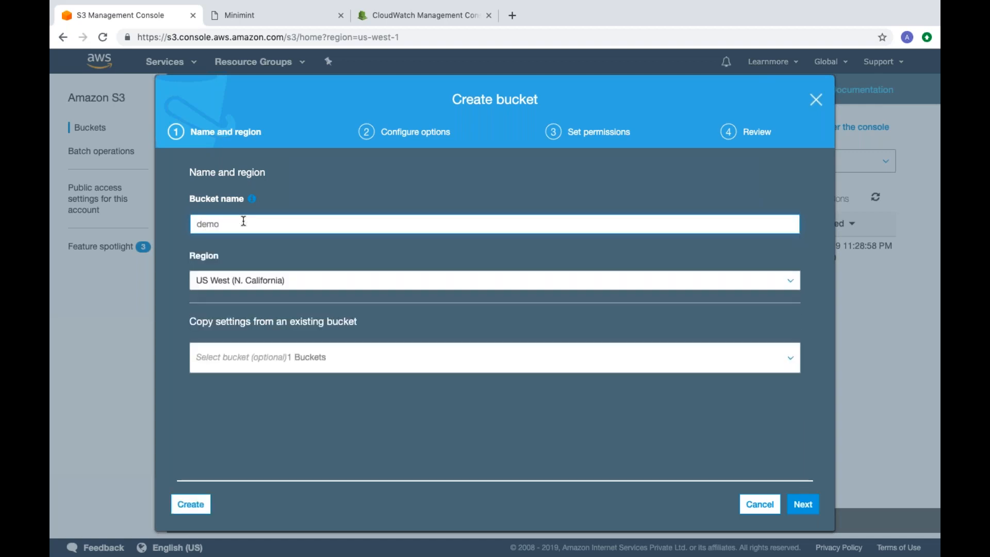
text(labs12121)
click(805, 505)
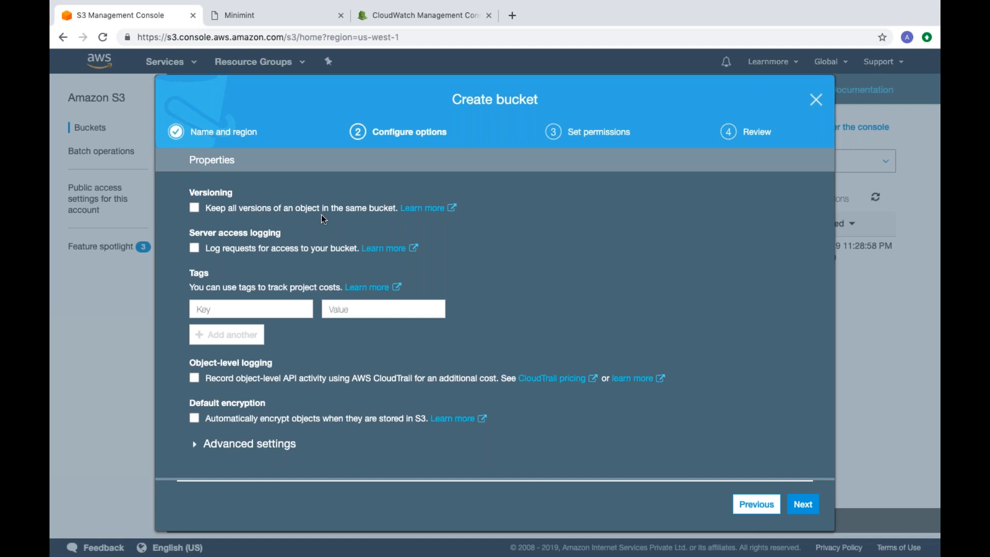
Step: Try turning on CloudWatch request metrics for the new bucket
scroll(253, 310, down, 3)
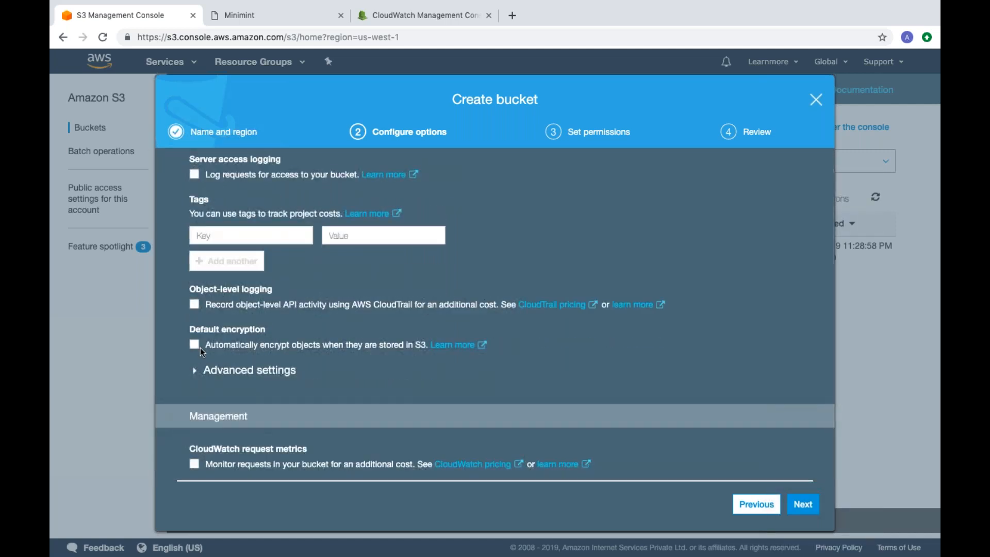
click(195, 465)
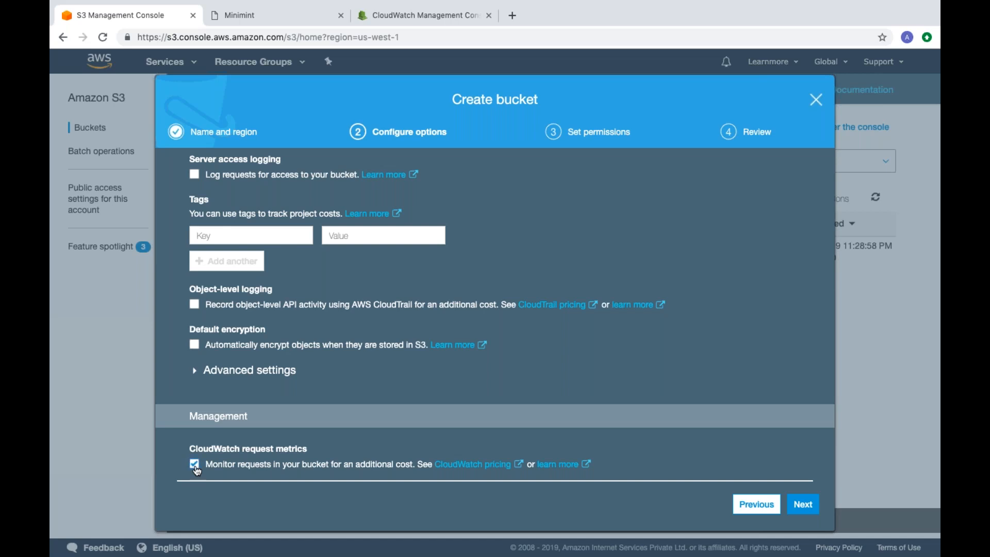
click(195, 467)
scroll(516, 351, up, 2)
scroll(516, 351, down, 2)
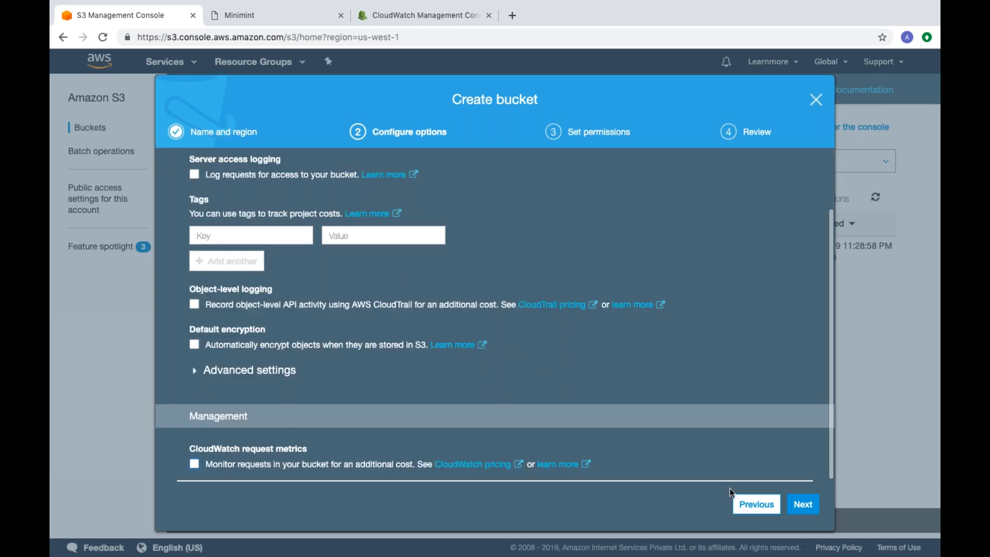
Step: Keep the default configuration options, grant the Amazon S3 Log Delivery group write access to the bucket, and continue to the review
click(803, 504)
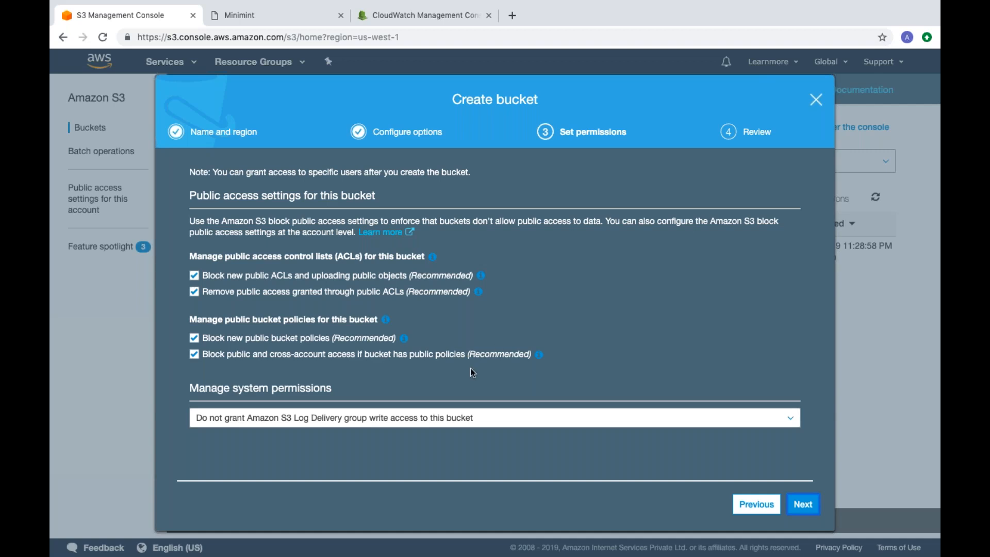
click(400, 419)
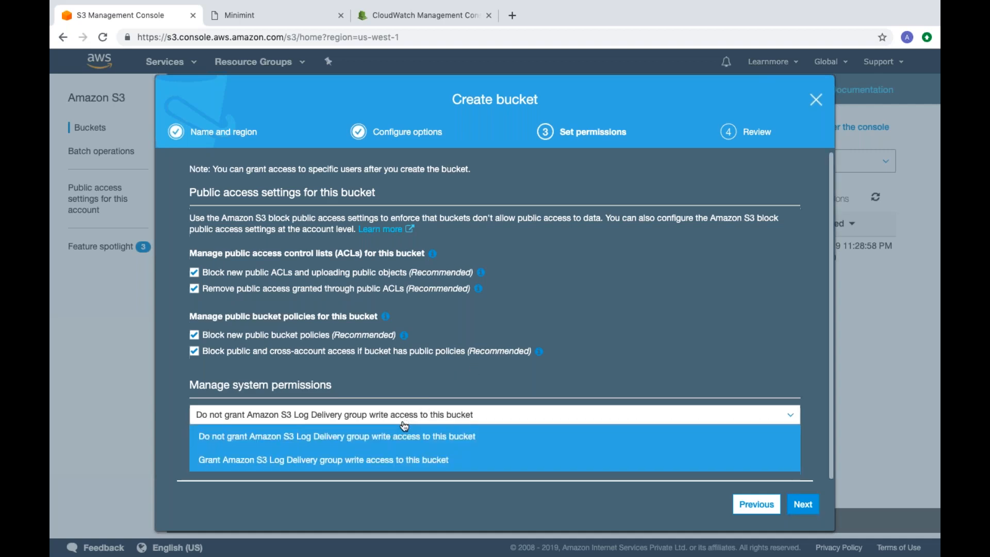
click(344, 462)
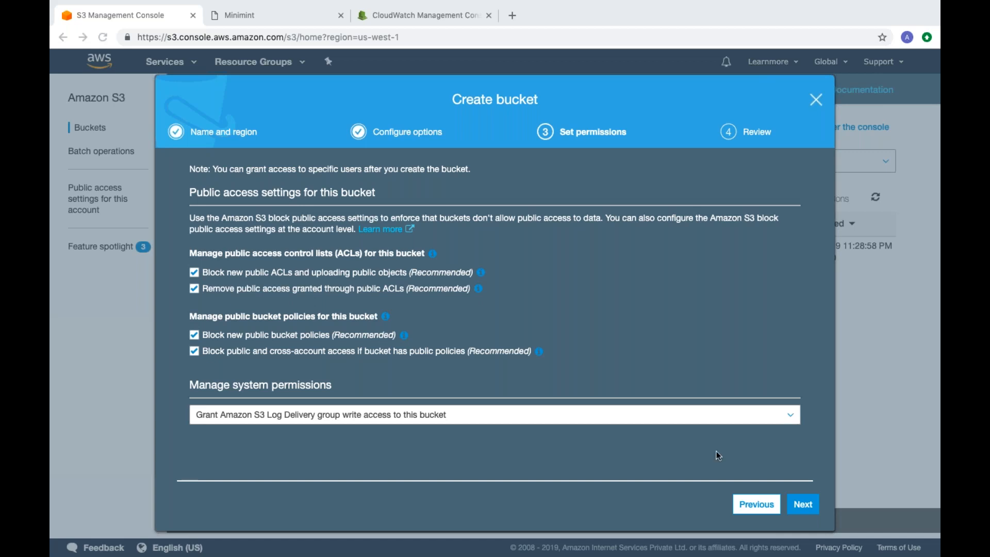
click(801, 502)
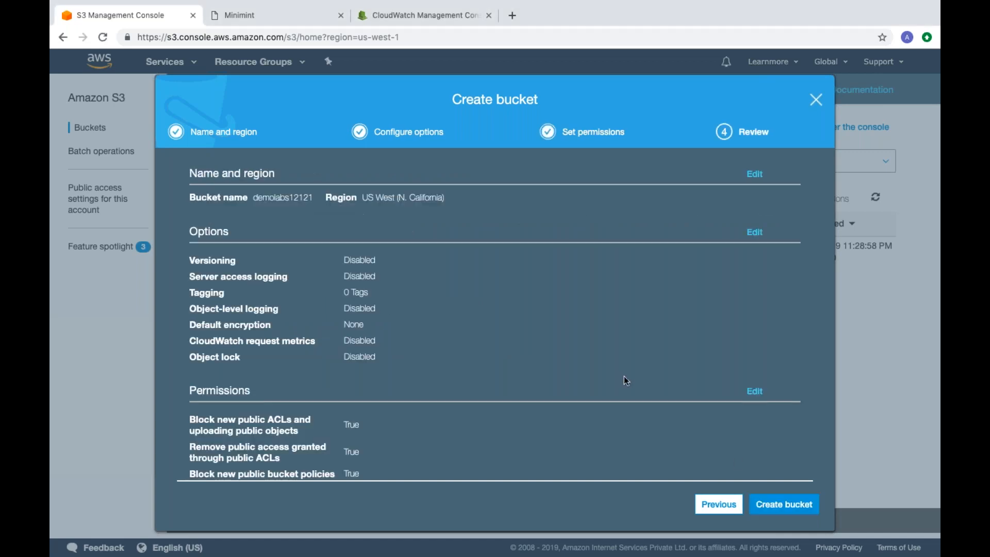
Step: Review the options and permissions of demolabs12121 and create the bucket
scroll(624, 375, down, 2)
scroll(624, 375, up, 2)
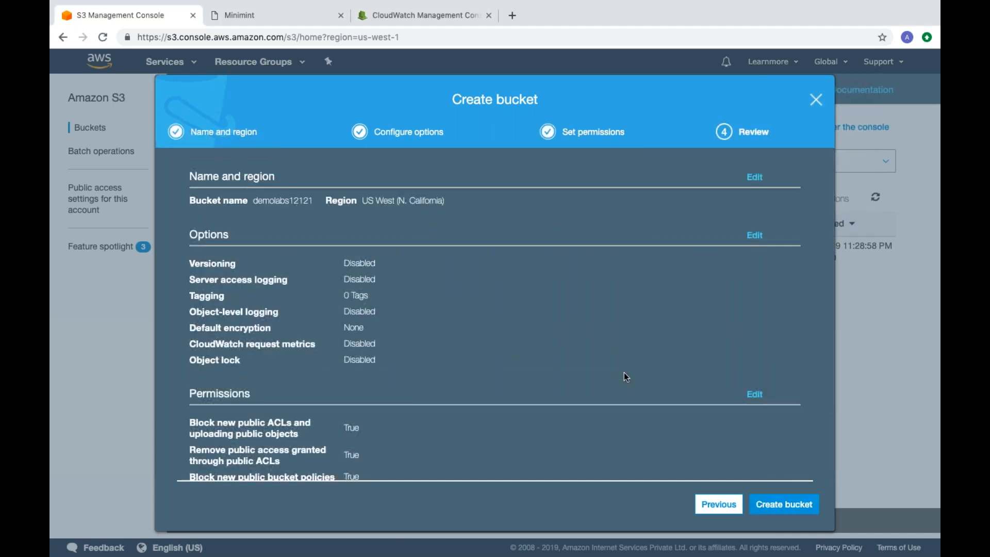
scroll(624, 372, down, 2)
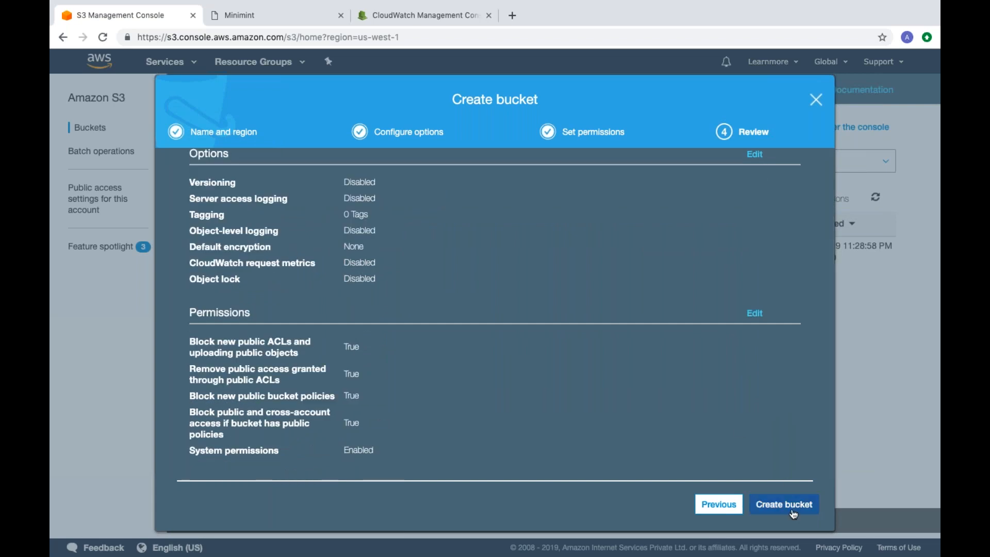
click(784, 504)
scroll(394, 350, up, 2)
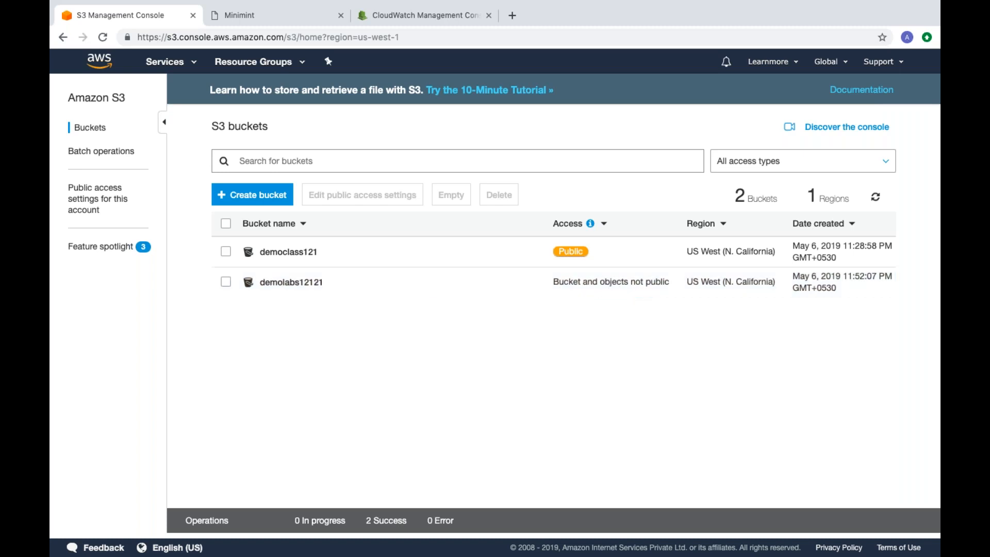
Step: Open the demolabs12121 bucket and start an upload into it
click(281, 283)
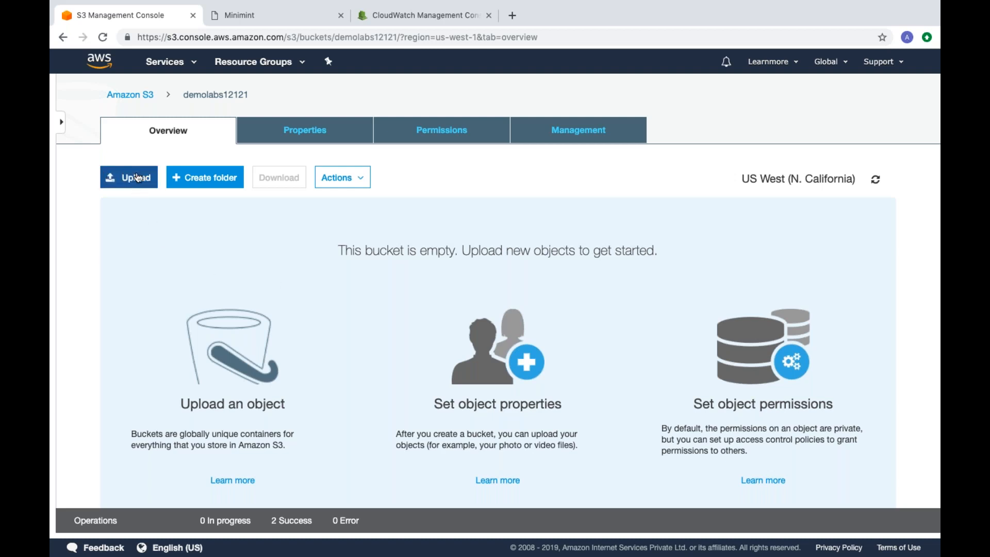
click(135, 179)
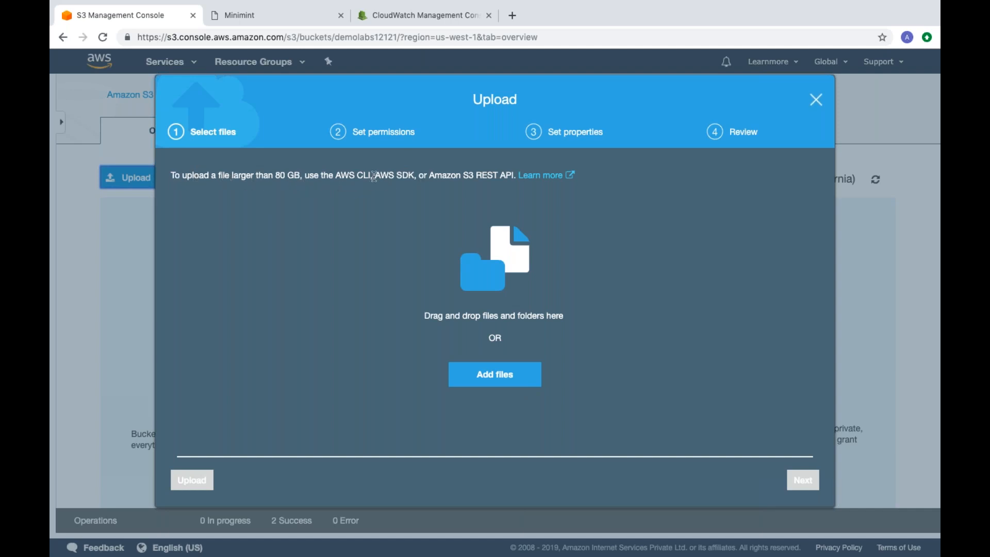
drag(335, 176, 515, 174)
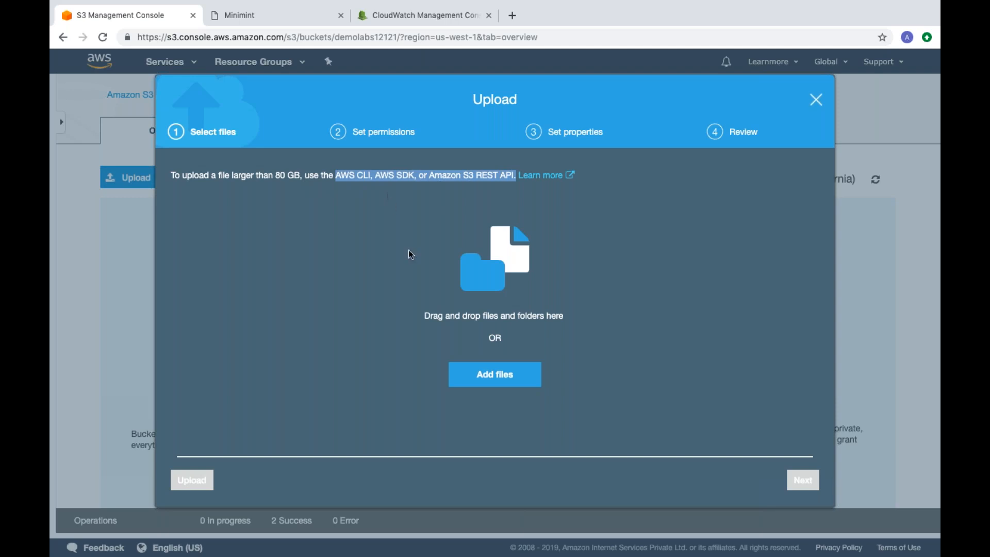
click(284, 217)
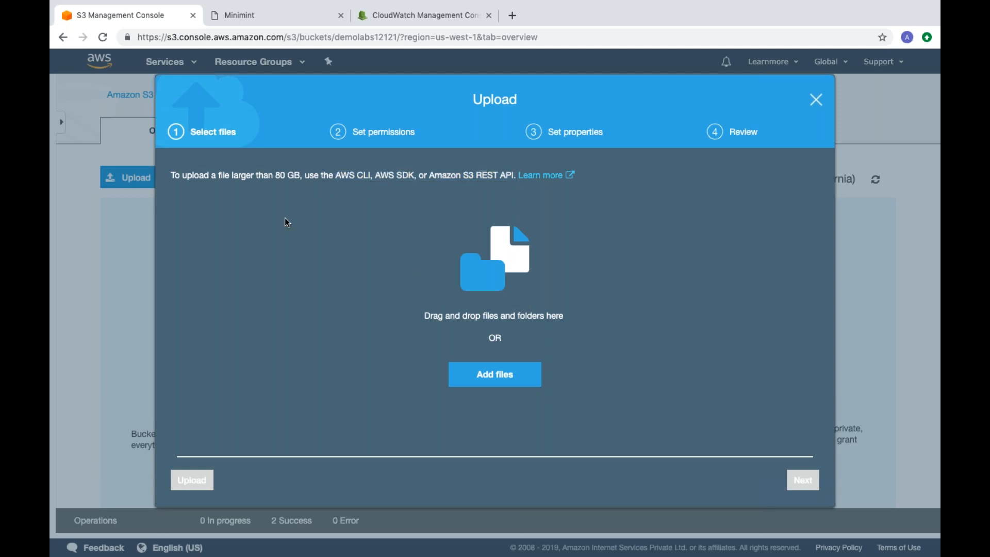
Step: Add all files from the index folder to the upload and continue to the permissions
click(498, 376)
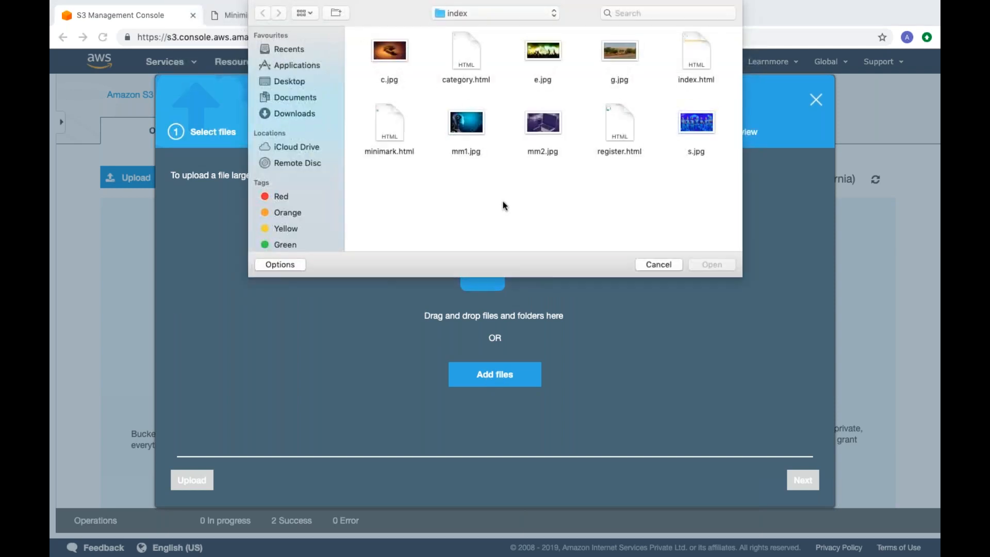
key(super+a)
click(714, 264)
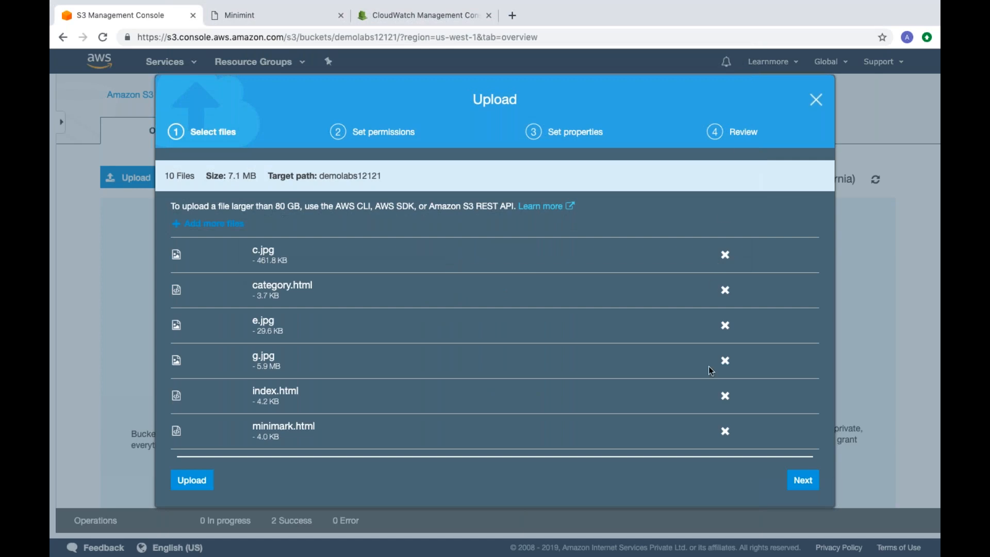
scroll(711, 370, down, 5)
click(802, 480)
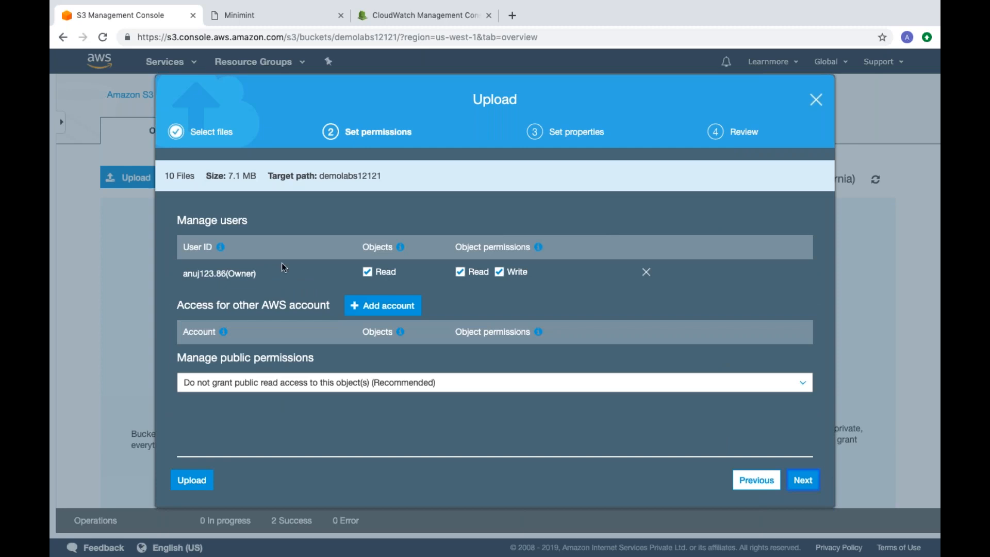
Step: Add another AWS account by its e-mail address with read access to the objects and to the object permissions, and save it
drag(184, 274, 262, 276)
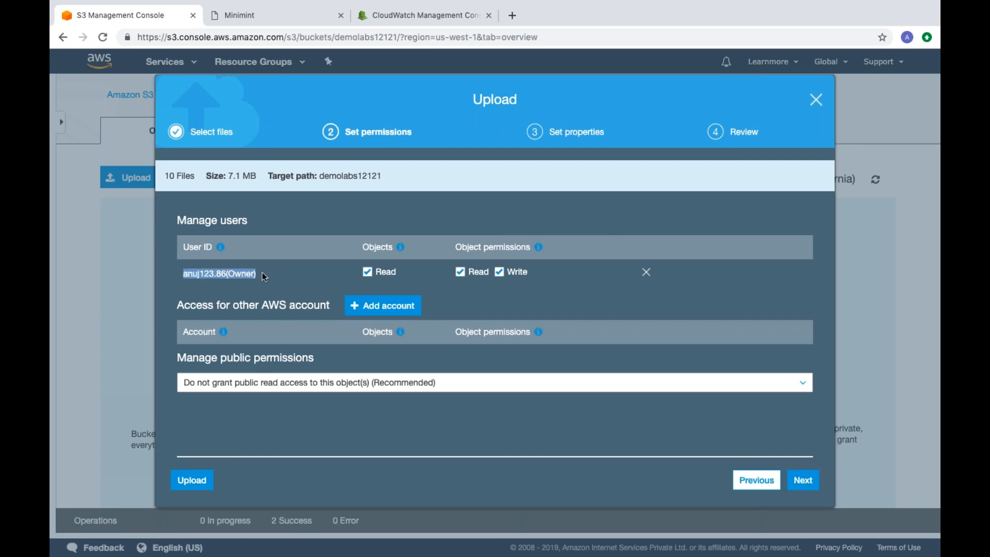
click(243, 275)
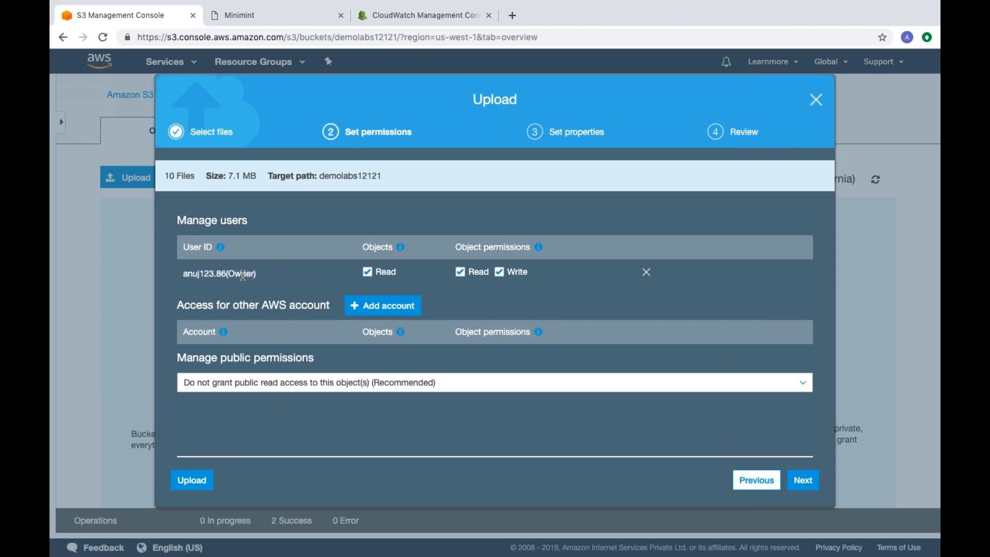
click(381, 308)
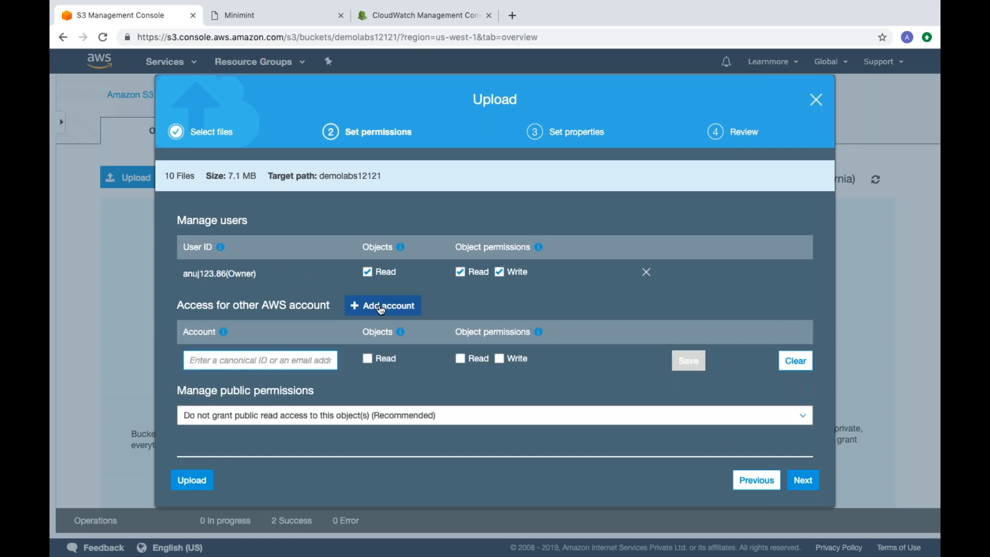
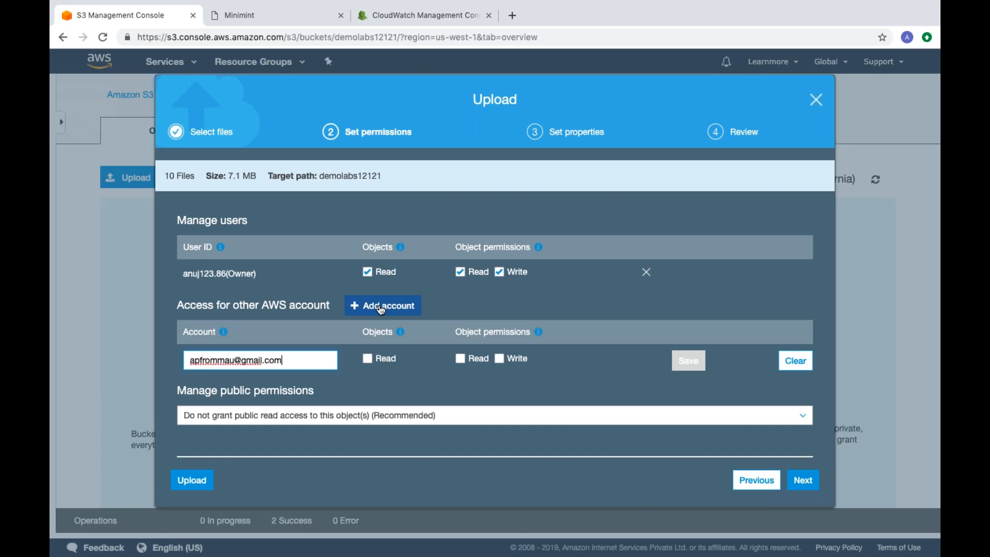
click(368, 360)
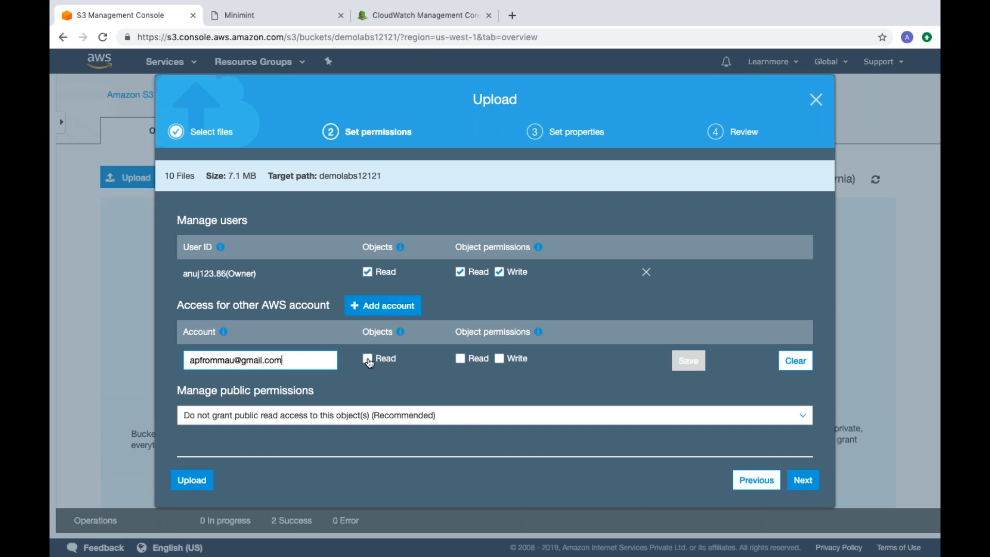
click(463, 360)
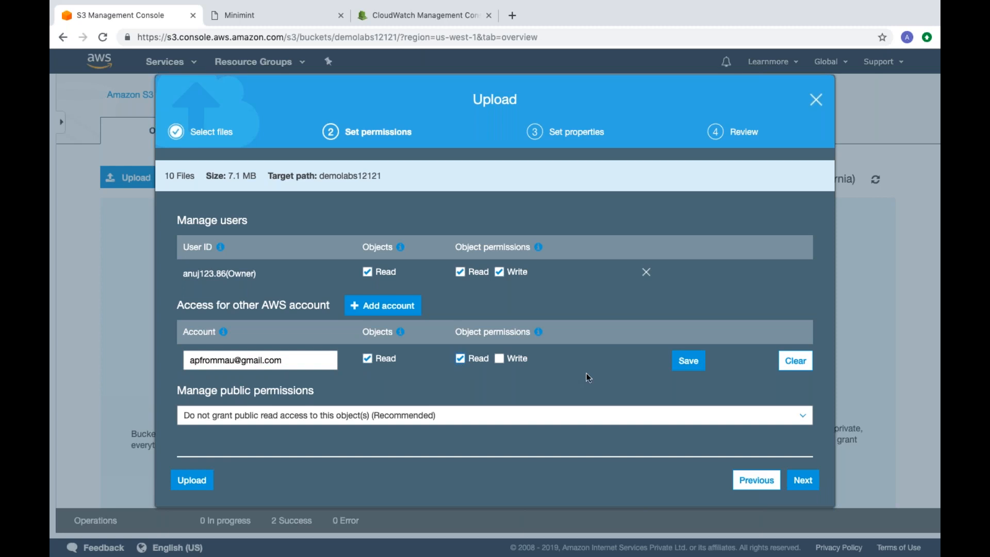
click(693, 367)
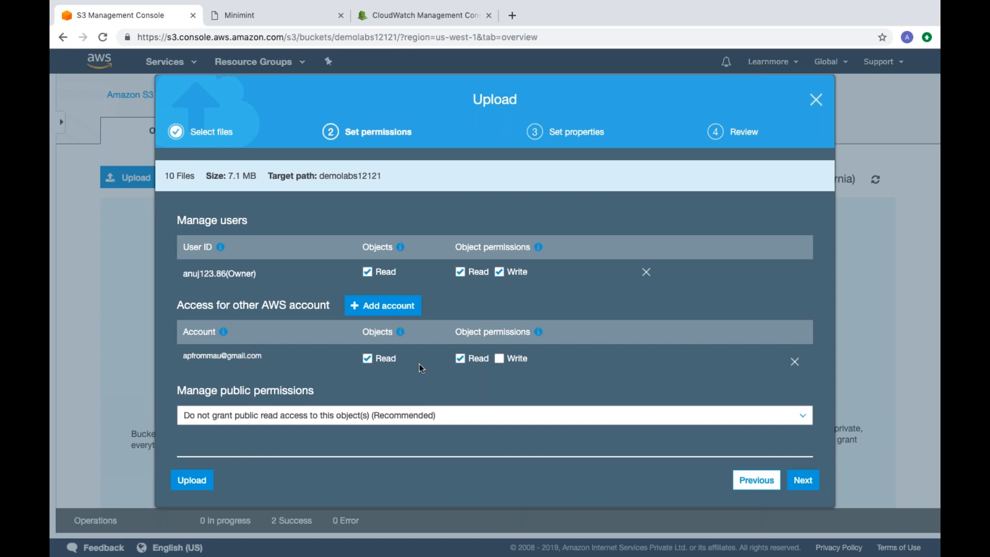
Step: Grant public read access to the objects being uploaded and continue to the upload's properties
click(392, 305)
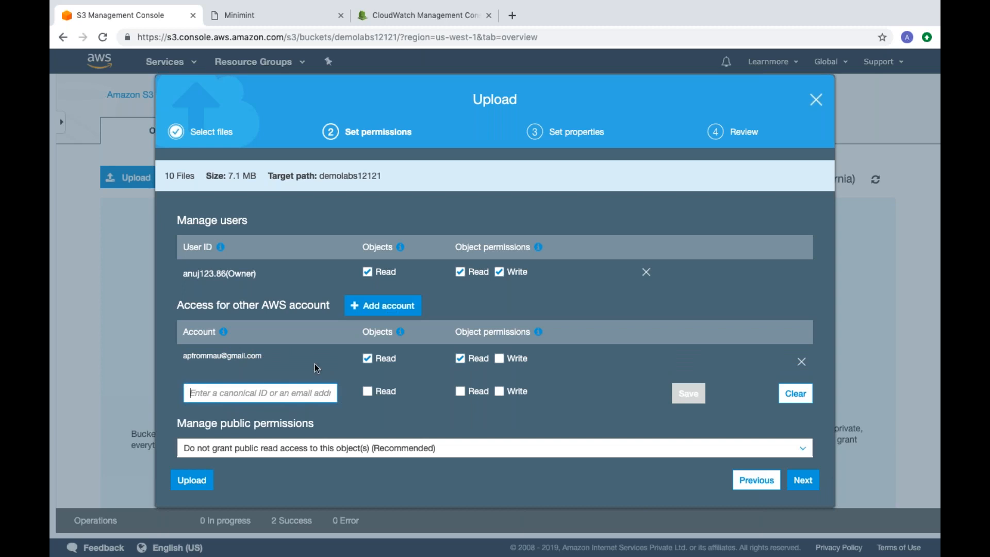
click(796, 394)
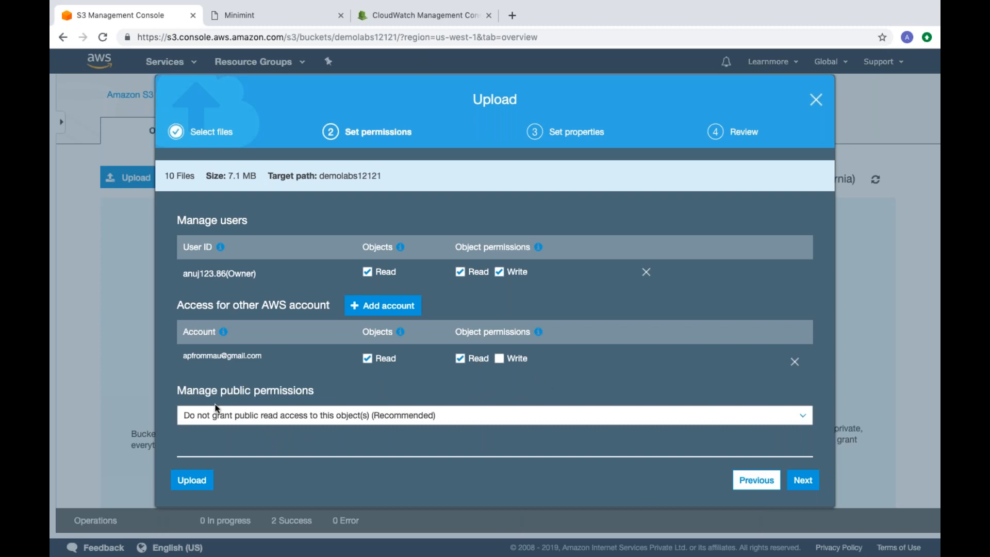
click(275, 419)
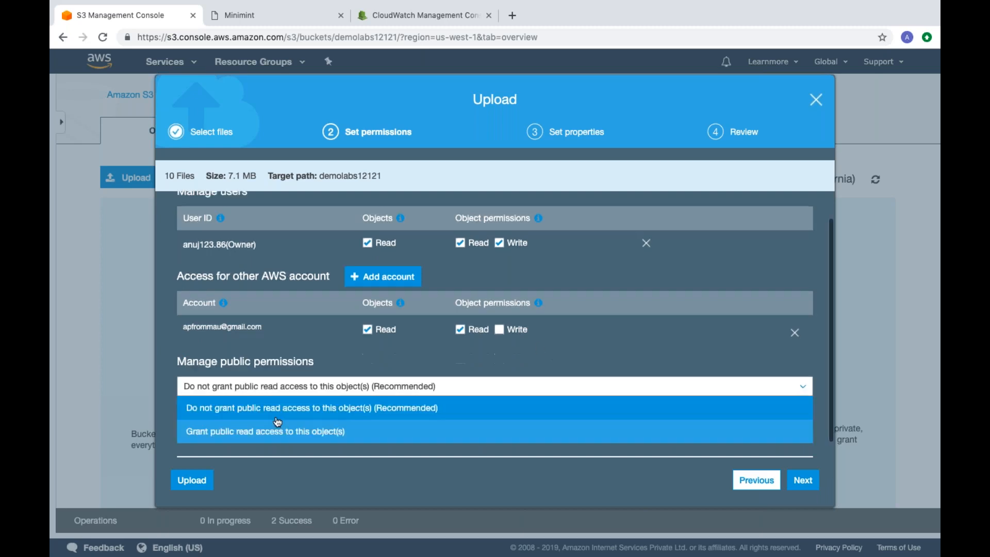
click(269, 433)
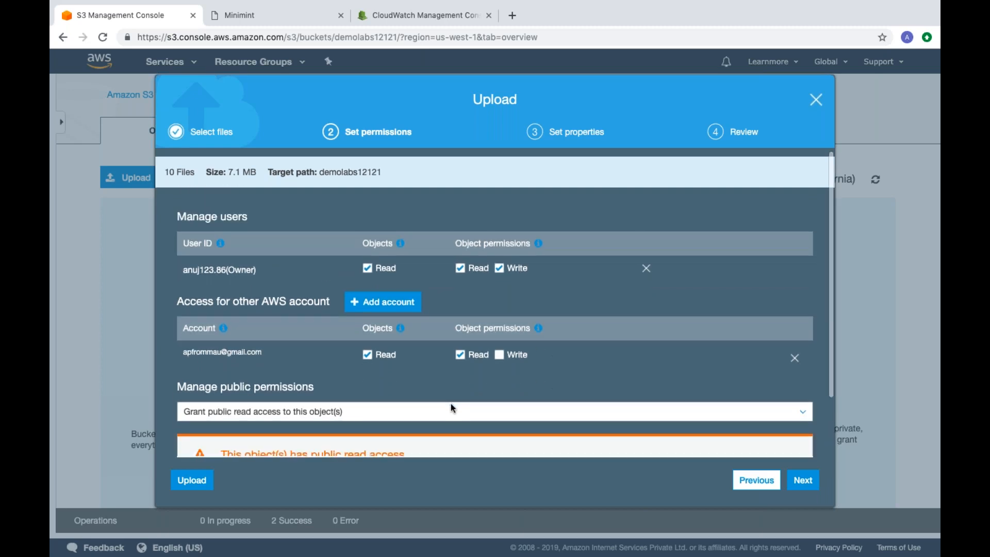
scroll(450, 403, up, 1)
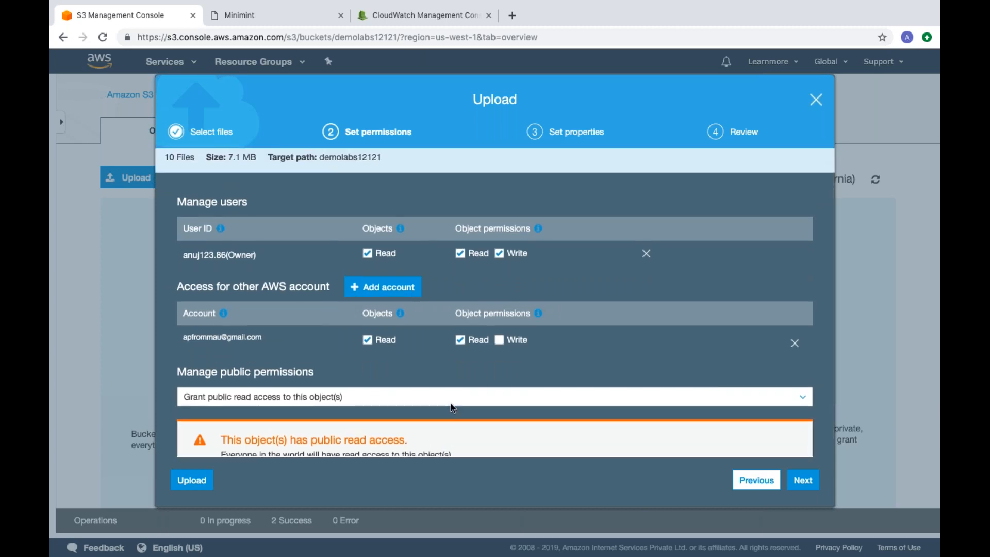
scroll(450, 403, down, 2)
scroll(450, 403, up, 1)
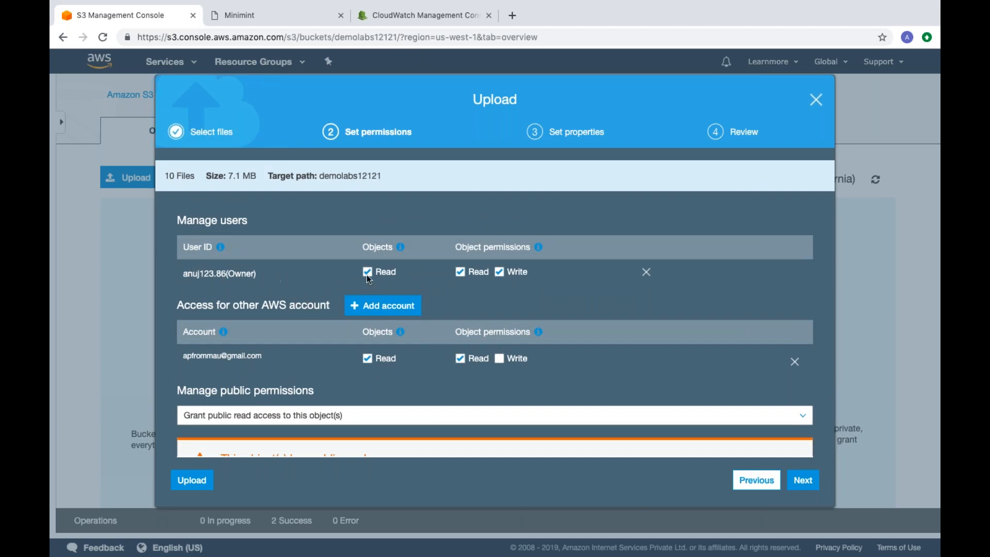
scroll(551, 351, down, 2)
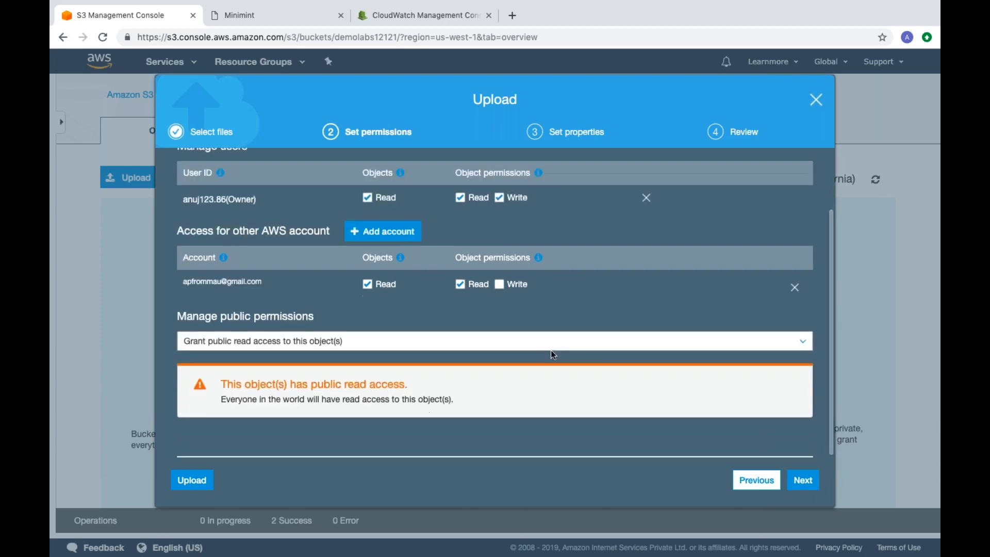
scroll(551, 350, up, 2)
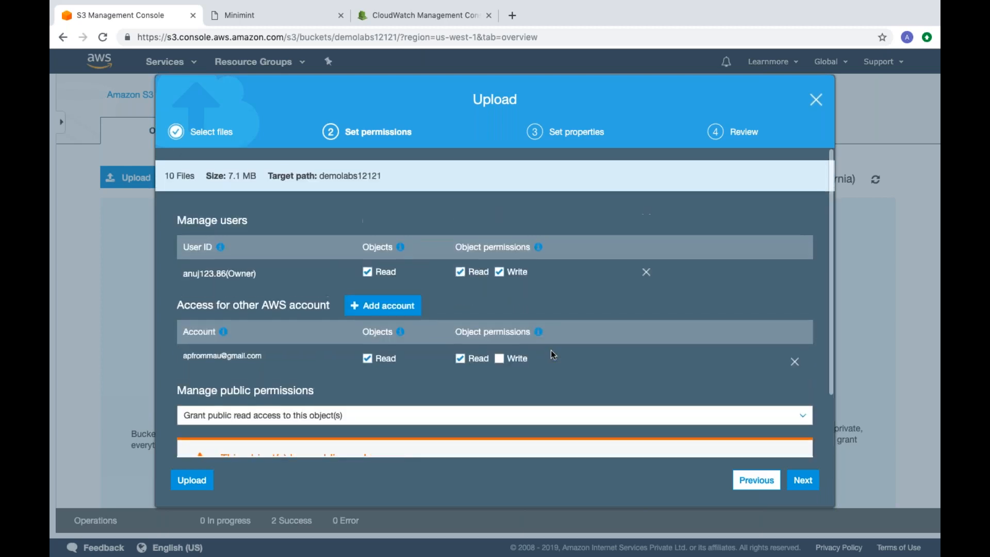
click(803, 480)
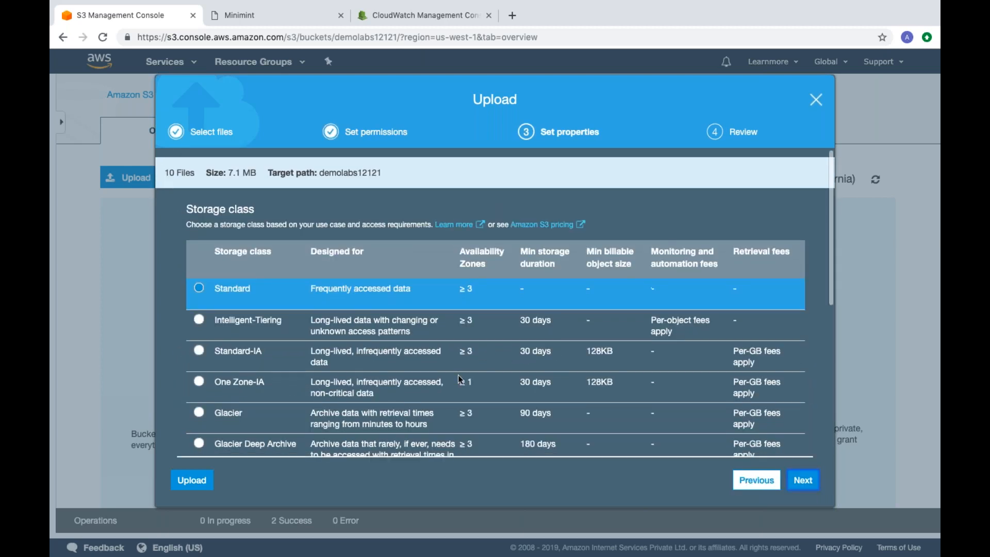
Step: Review the storage class, encryption, metadata and tag options, keep the Standard class without encryption, and upload the files
scroll(464, 375, down, 1)
scroll(461, 379, down, 1)
scroll(460, 380, up, 2)
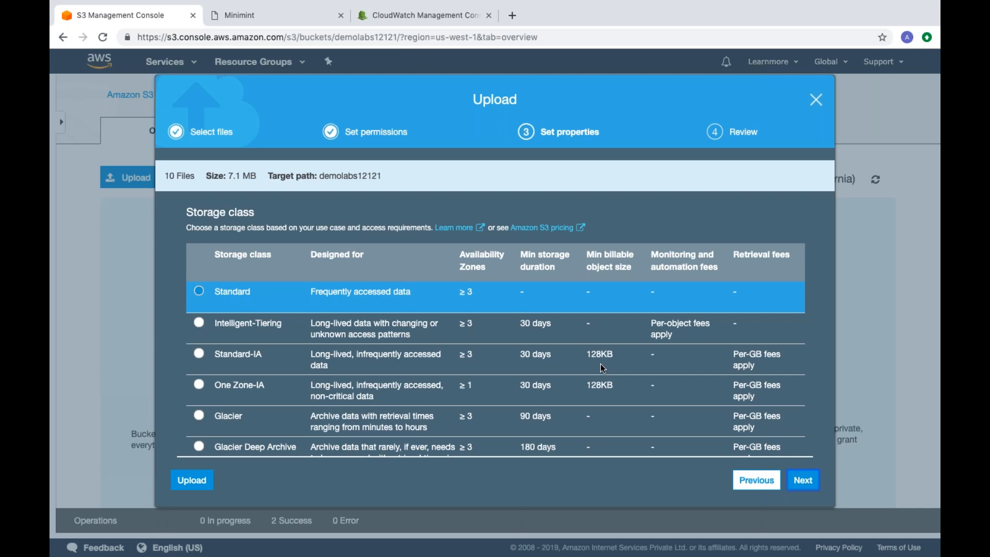
scroll(600, 364, down, 5)
scroll(600, 364, up, 5)
scroll(260, 274, down, 5)
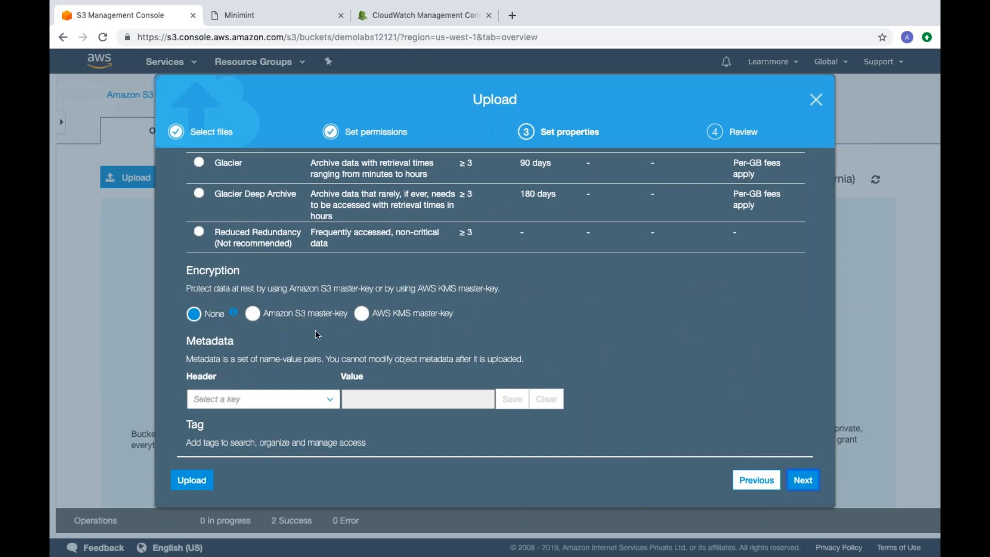
scroll(316, 331, down, 1)
scroll(509, 304, down, 1)
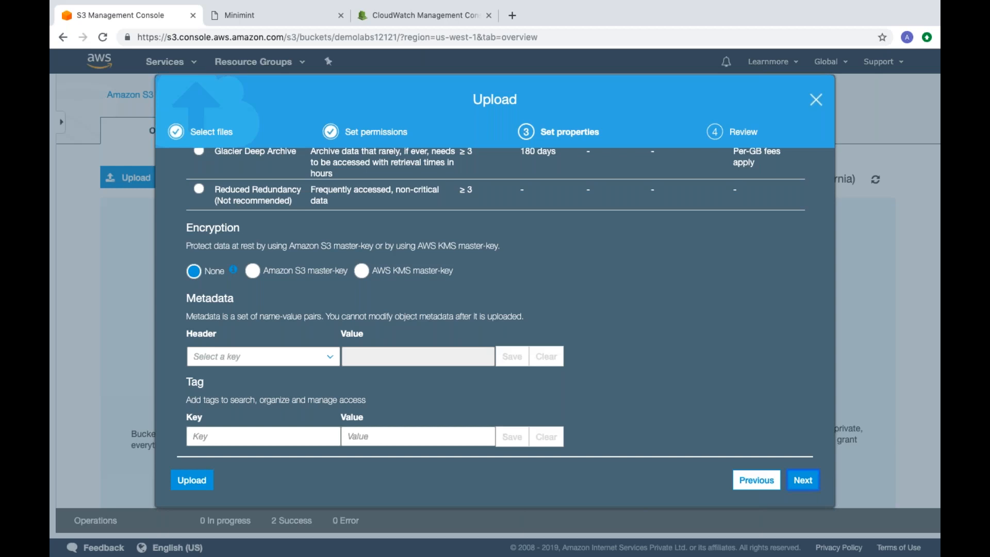
scroll(318, 326, up, 6)
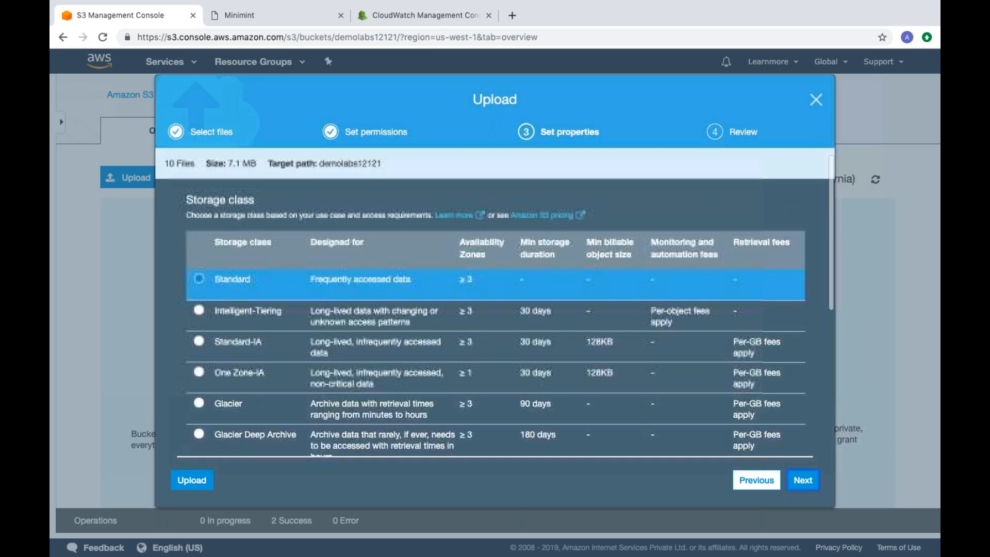
scroll(318, 326, down, 6)
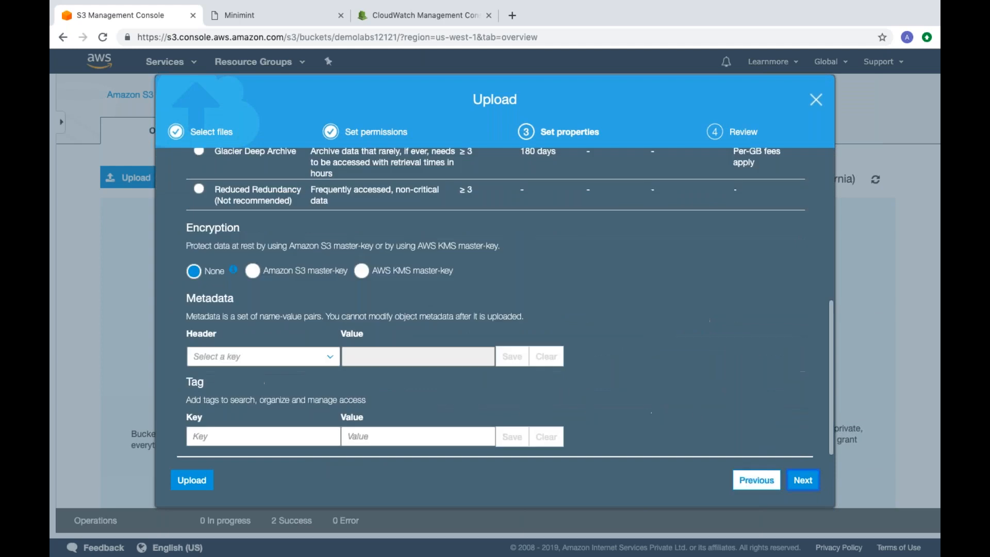
click(801, 481)
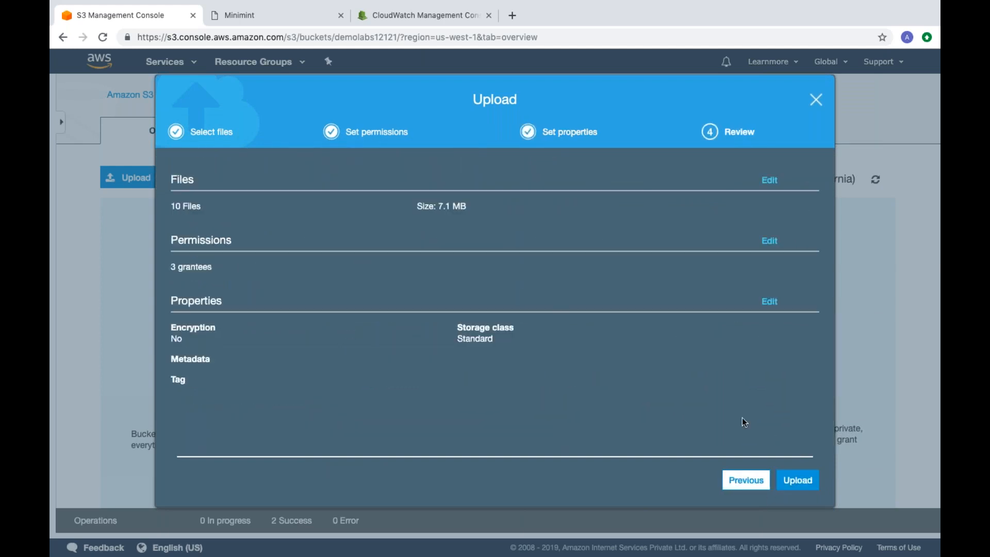
click(797, 479)
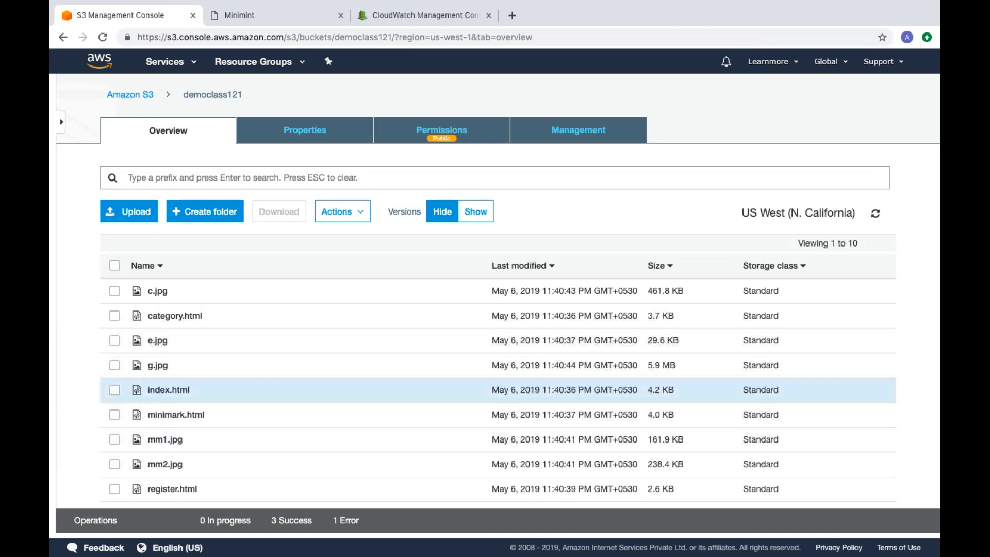
Step: Look over the files in the democlass121 bucket and open its static website hosting settings
scroll(309, 390, down, 2)
scroll(309, 412, up, 2)
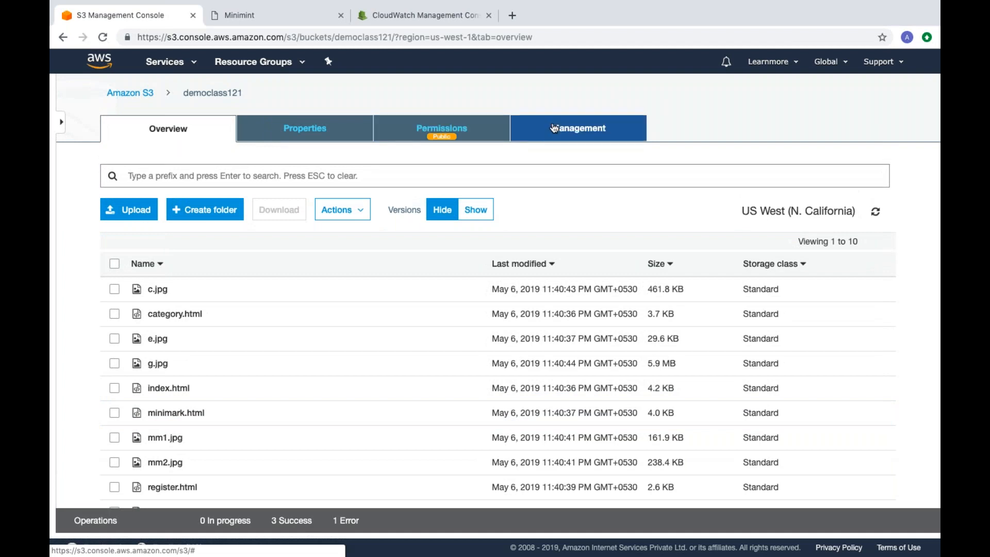
click(315, 129)
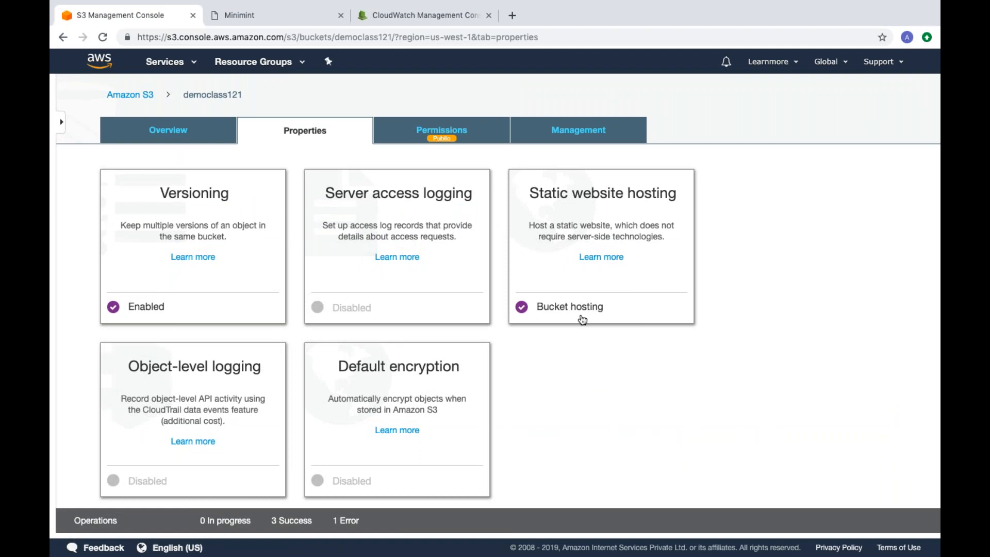
click(581, 309)
Step: Enter index.html as the index document and error.html as the error document for static website hosting
double_click(583, 308)
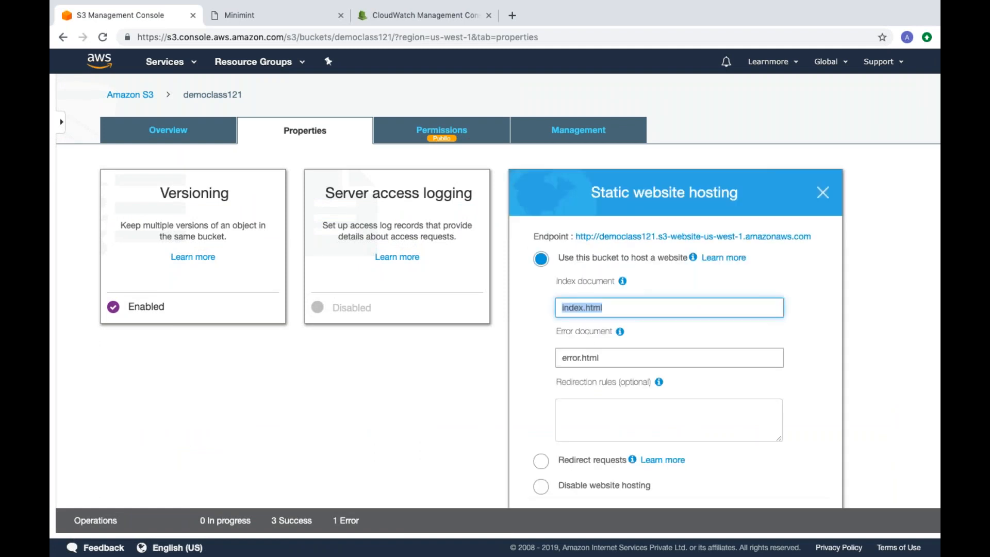
key(BackSpace)
text(i)
key(BackSpace)
text(index.html)
double_click(578, 358)
key(BackSpace)
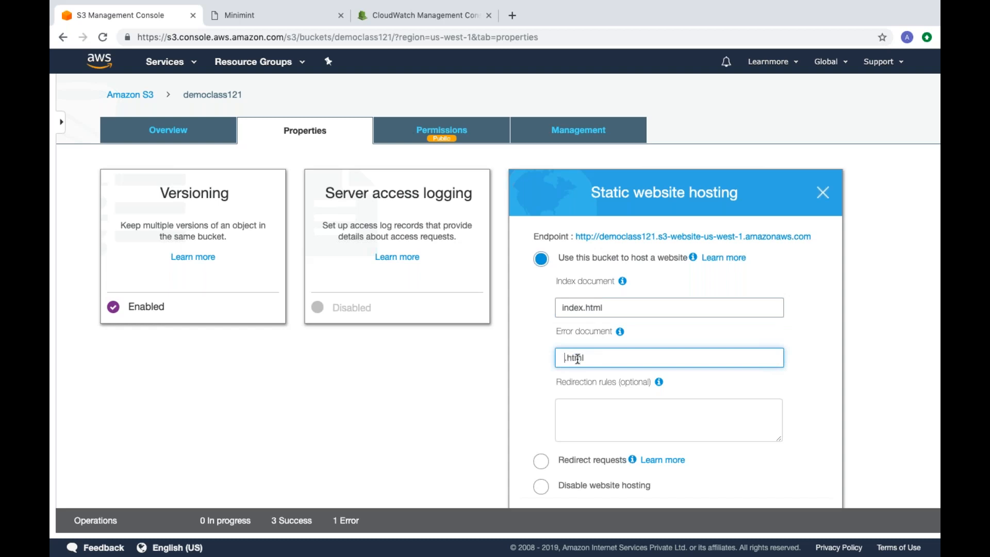
triple_click(570, 357)
key(BackSpace)
text(error.html)
Step: Highlight the website endpoint URL and close the static website hosting settings without saving
drag(574, 237, 822, 238)
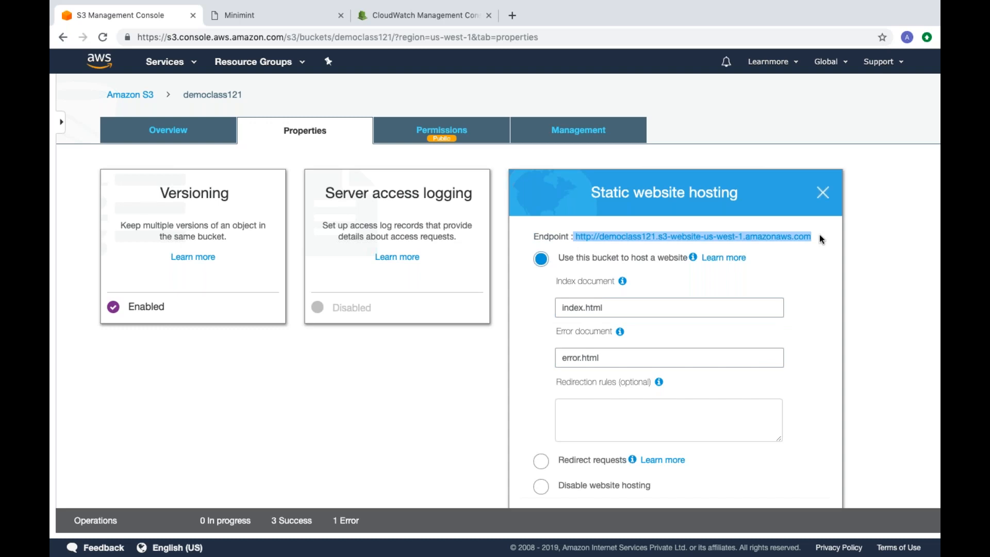
scroll(797, 237, down, 3)
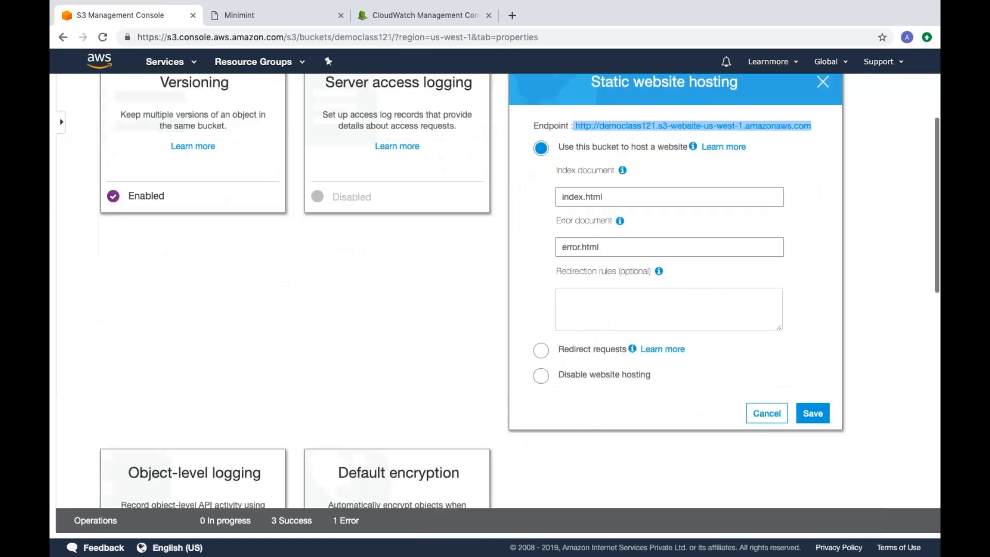
click(764, 411)
scroll(544, 246, up, 2)
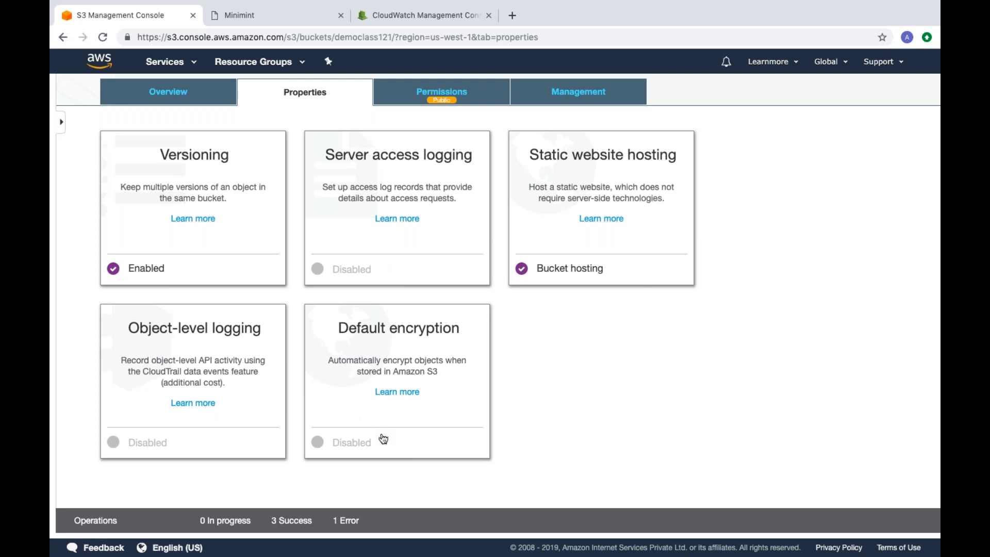
Step: View the default encryption options, cancel them, and look through the bucket's advanced settings
click(395, 440)
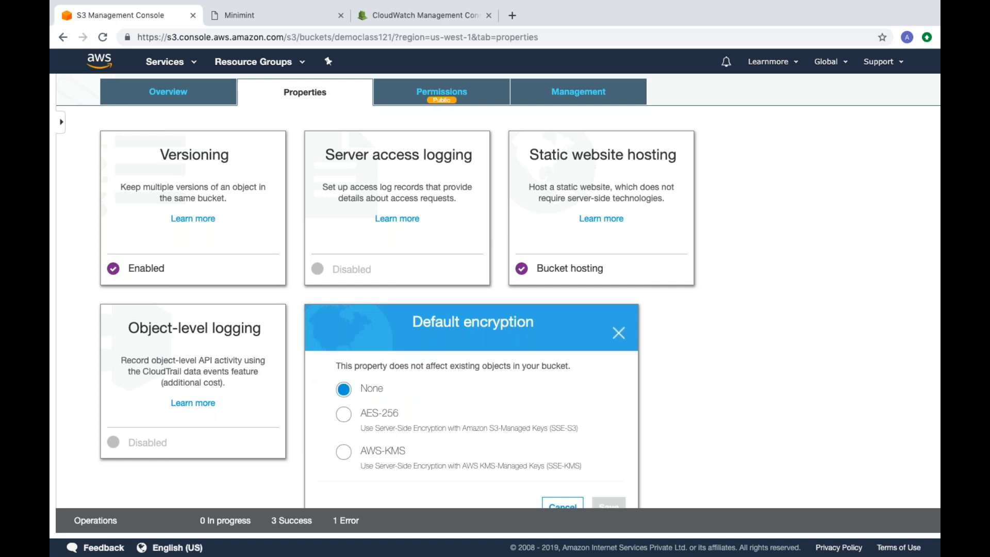
scroll(459, 420, down, 4)
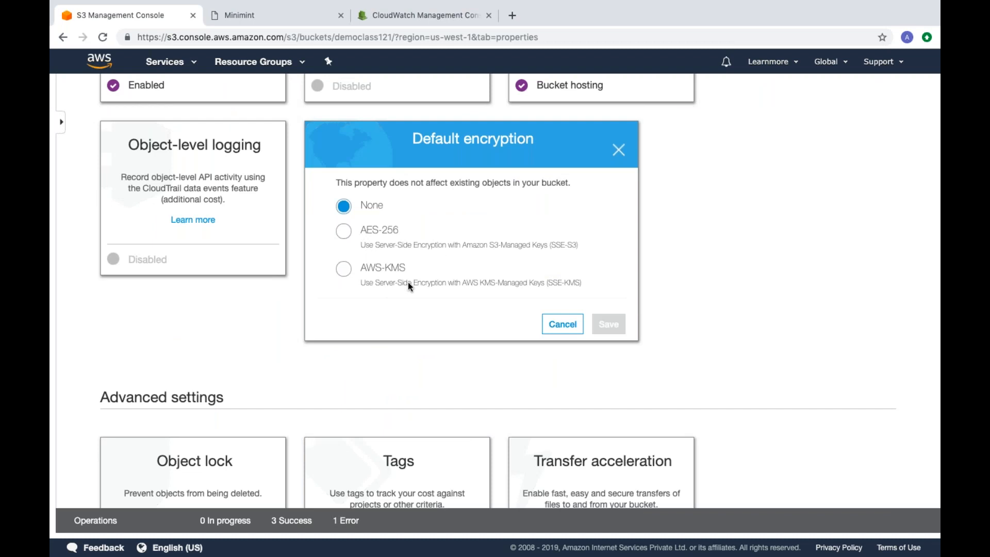
click(563, 325)
scroll(565, 336, down, 4)
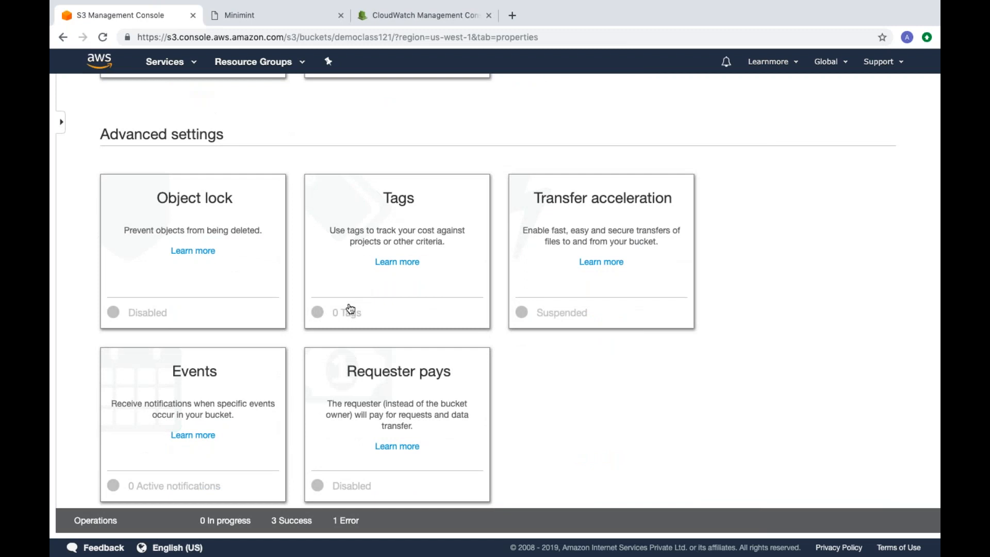
scroll(543, 340, down, 2)
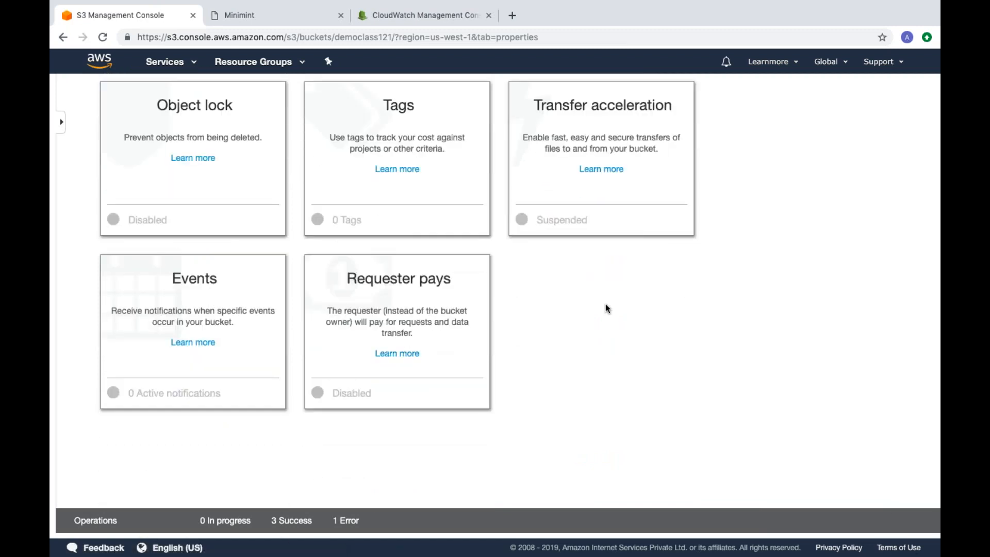
scroll(605, 308, up, 10)
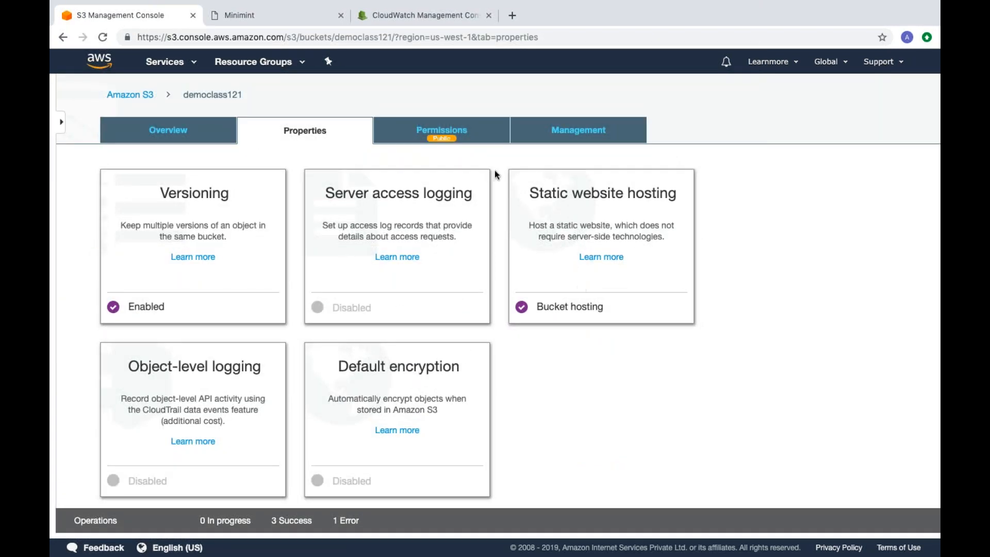
Step: Open the bucket's access control list and examine the permissions of the owner, other accounts, public and log delivery groups
click(448, 130)
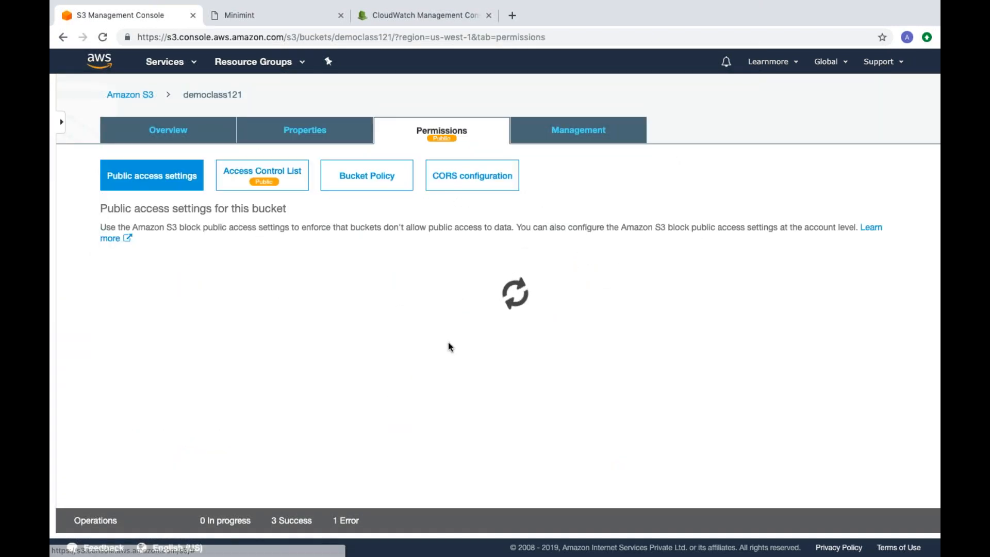
click(262, 173)
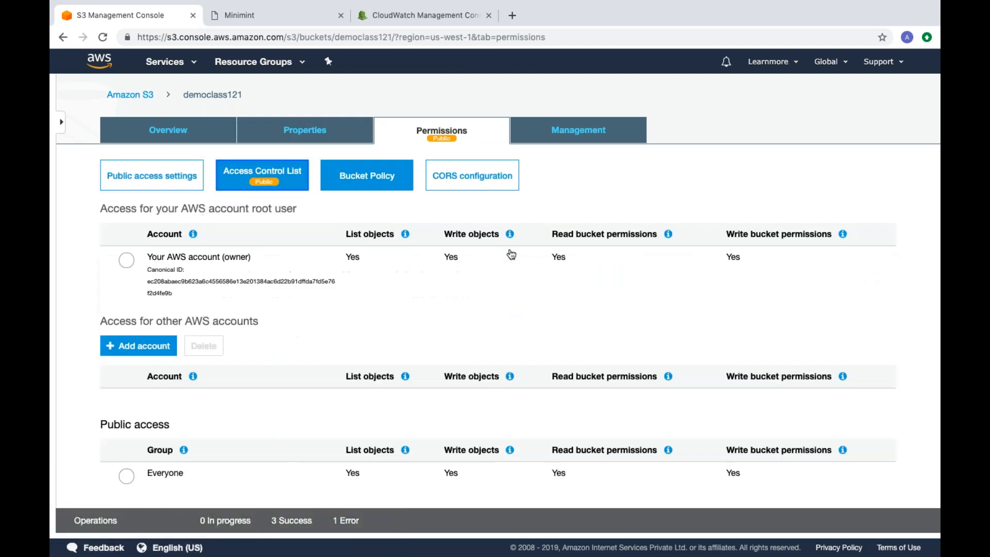
scroll(599, 341, down, 5)
scroll(599, 340, down, 1)
scroll(599, 340, up, 3)
scroll(599, 340, down, 3)
scroll(247, 308, up, 3)
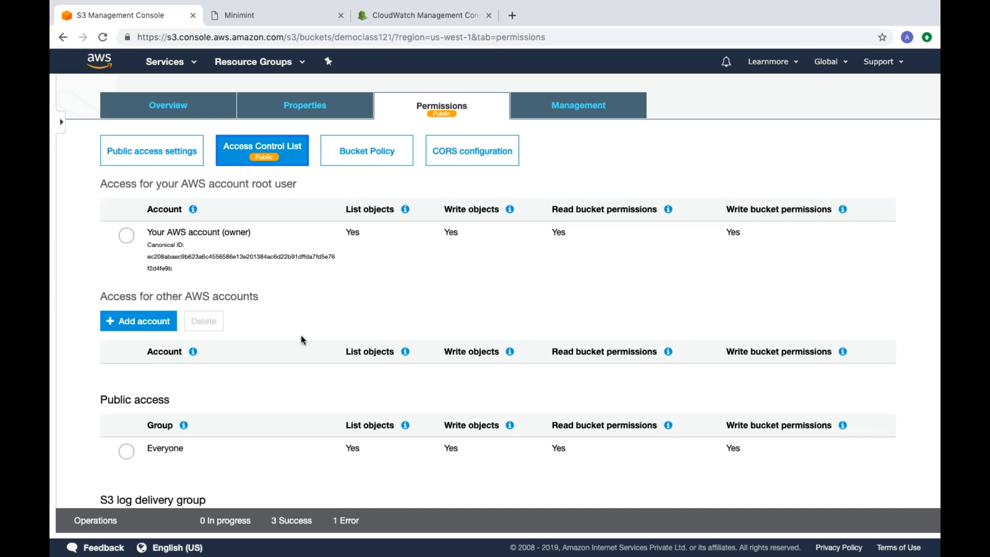
Step: Check the form for giving another AWS account access, cancel it, and return to the bucket's file overview
click(131, 323)
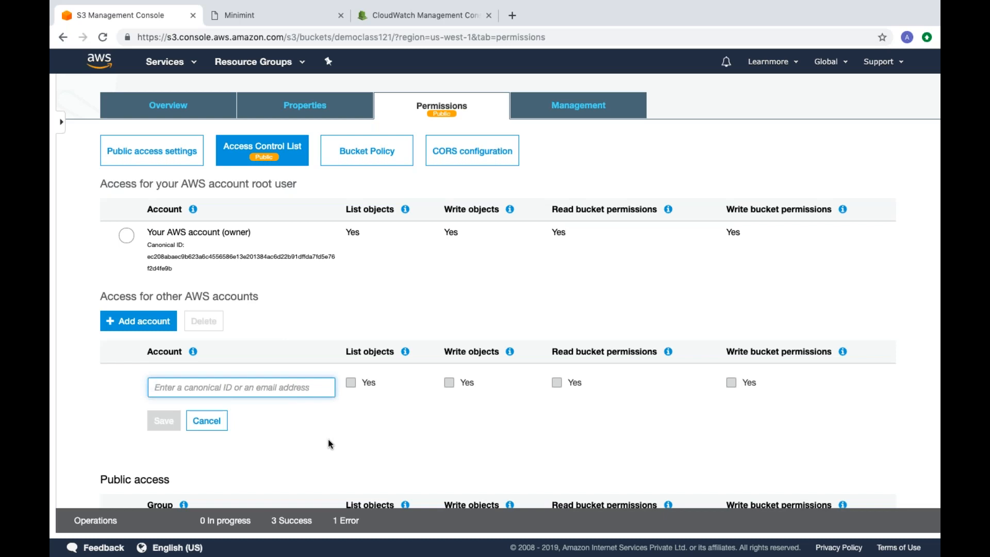
click(207, 420)
scroll(283, 420, down, 3)
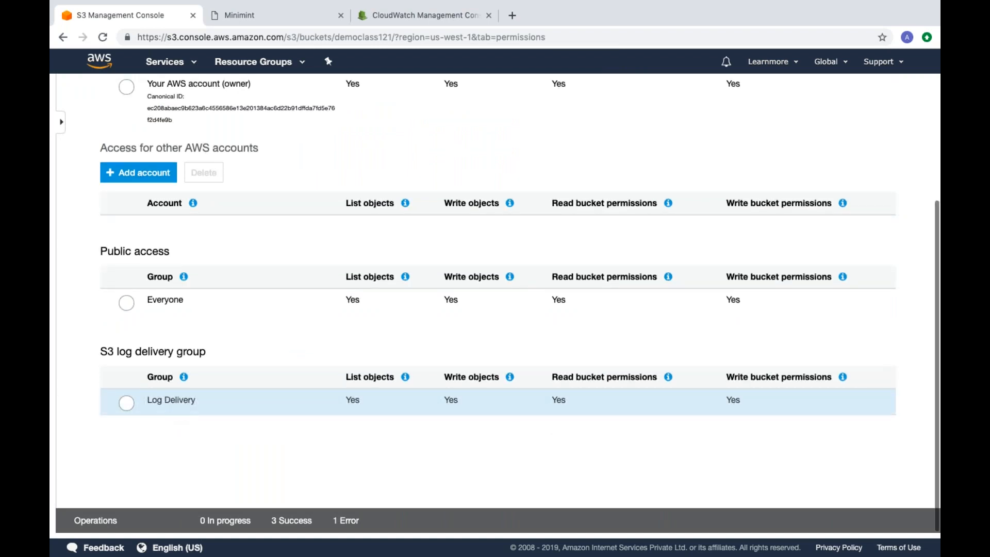
scroll(380, 180, up, 3)
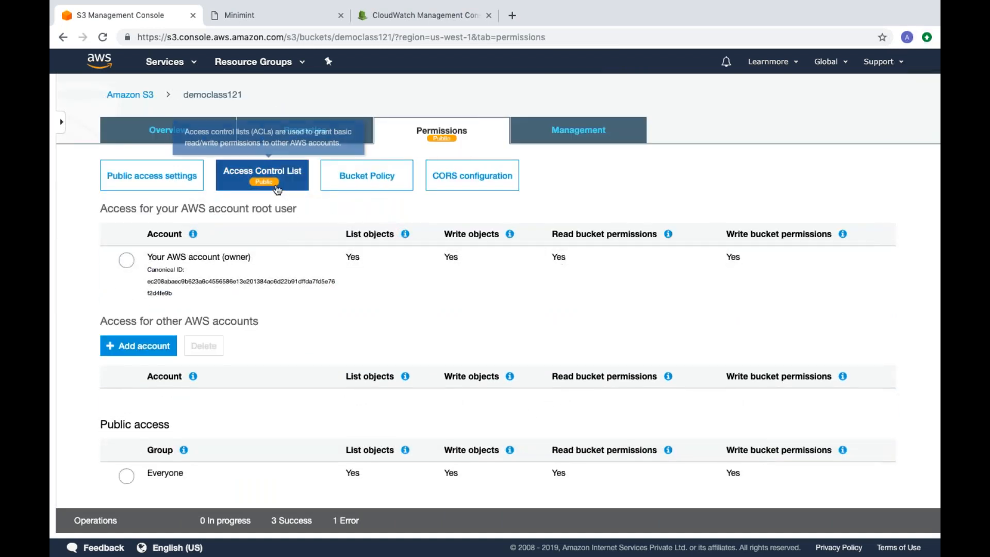
click(164, 135)
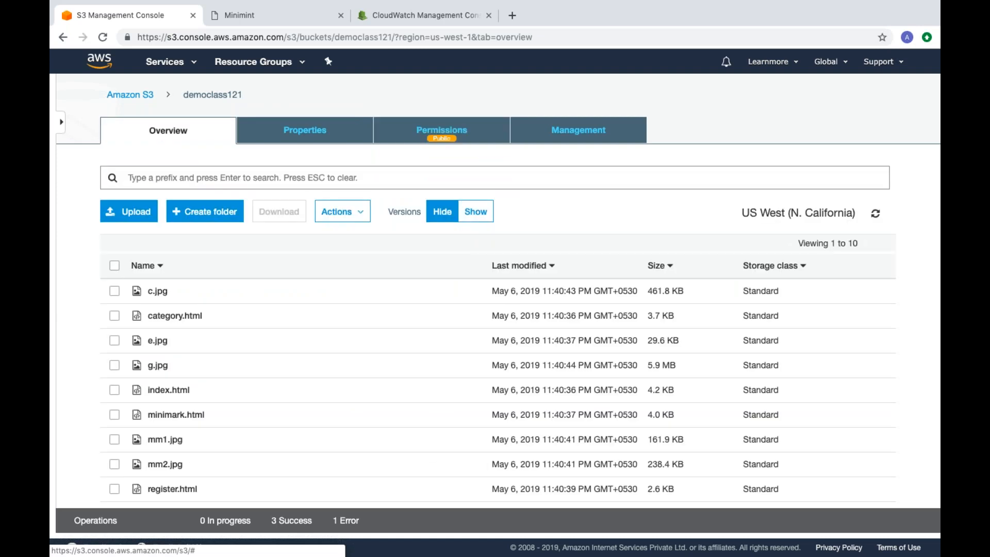
Step: Return to the S3 bucket list, switch to the hosted MiniMint website and look over its home page
click(132, 95)
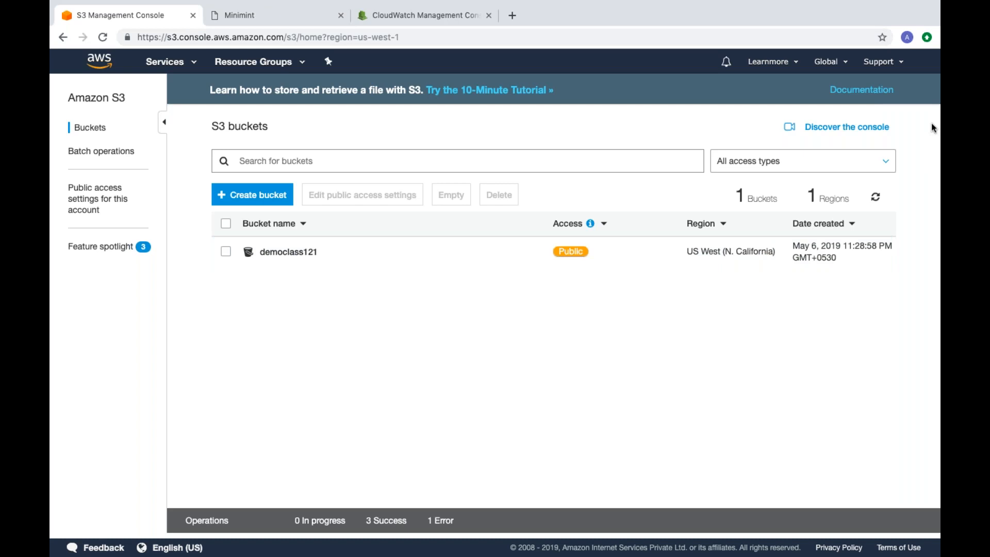
key(ctrl+Tab)
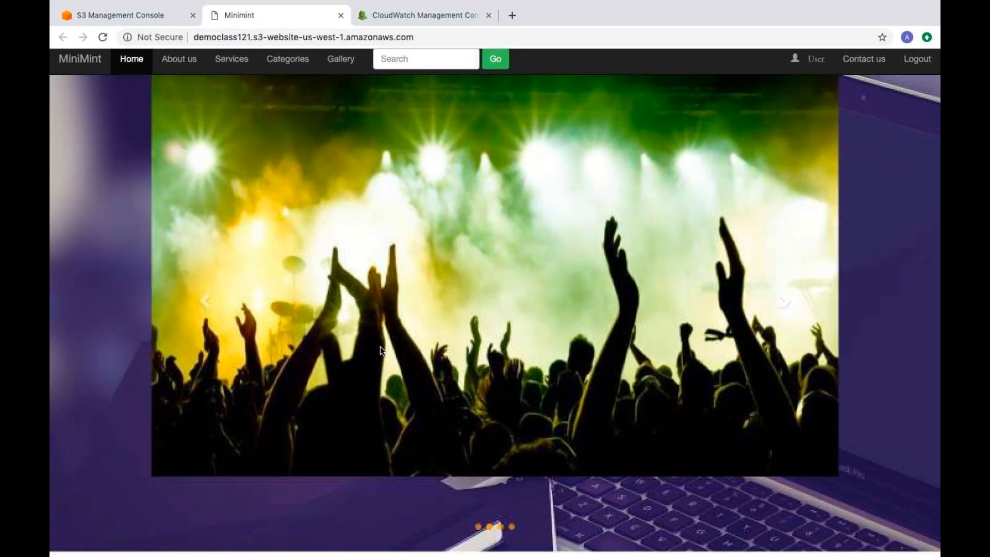
click(91, 68)
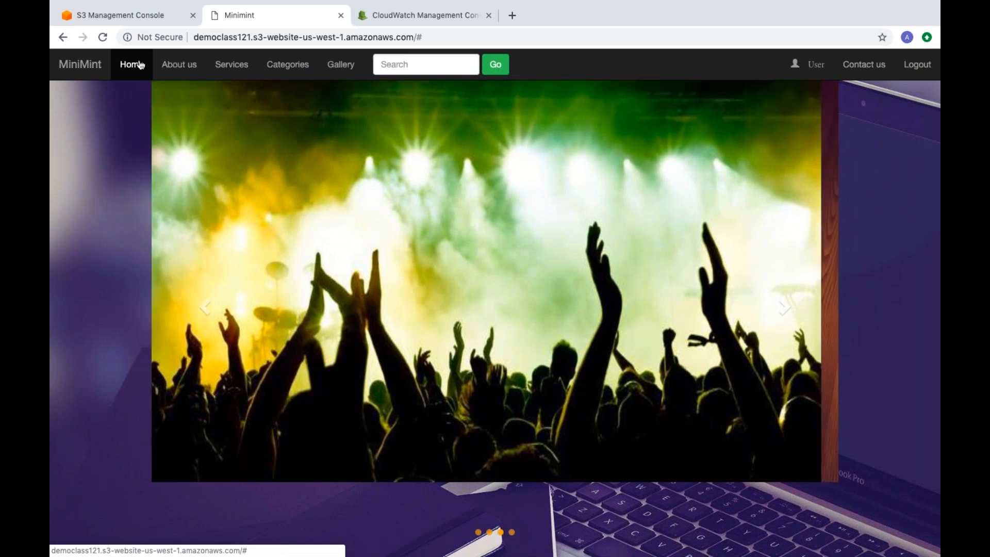
scroll(594, 361, down, 1)
scroll(594, 361, up, 1)
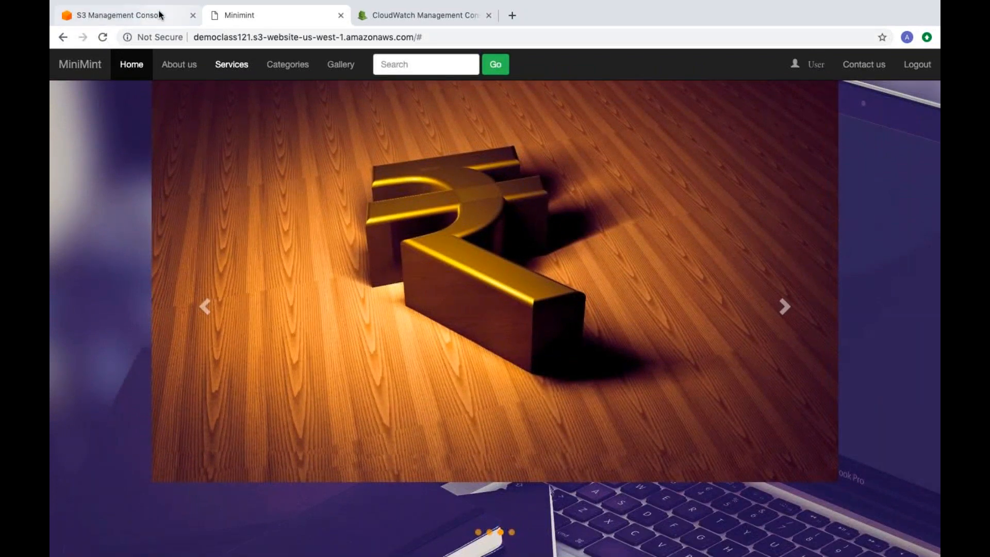
Step: Switch back to the S3 console and examine the files stored in the democlass121 bucket
click(160, 14)
click(268, 252)
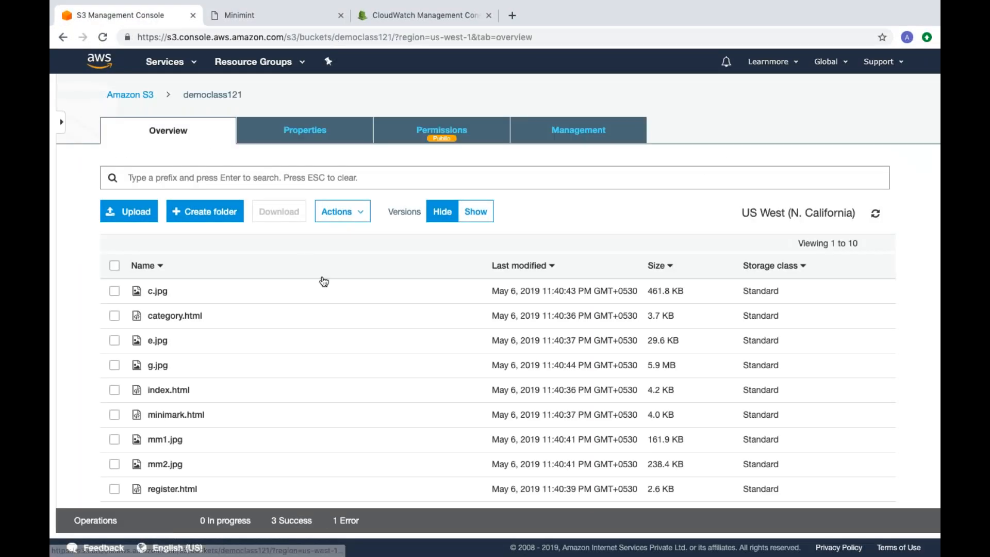
scroll(329, 303, down, 2)
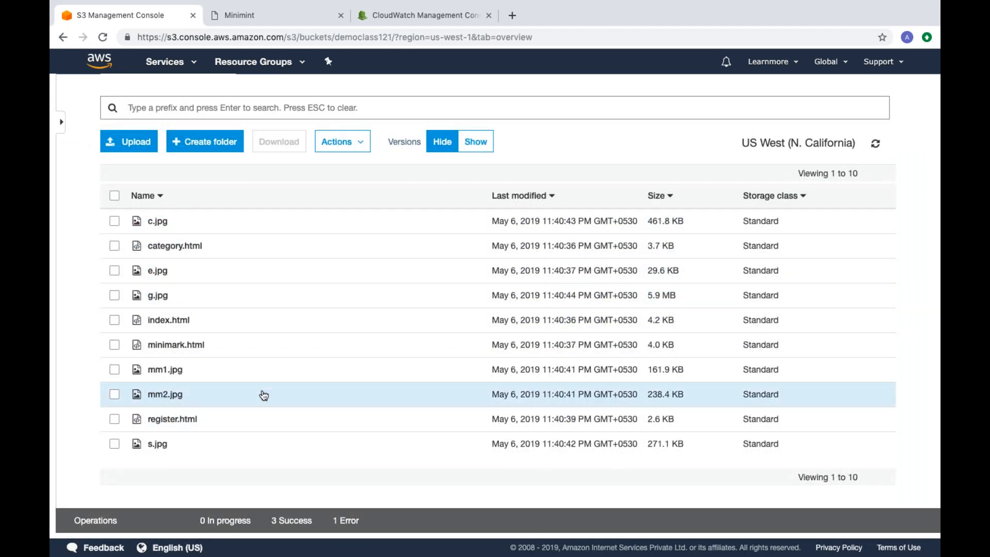
scroll(264, 395, up, 2)
scroll(261, 390, down, 3)
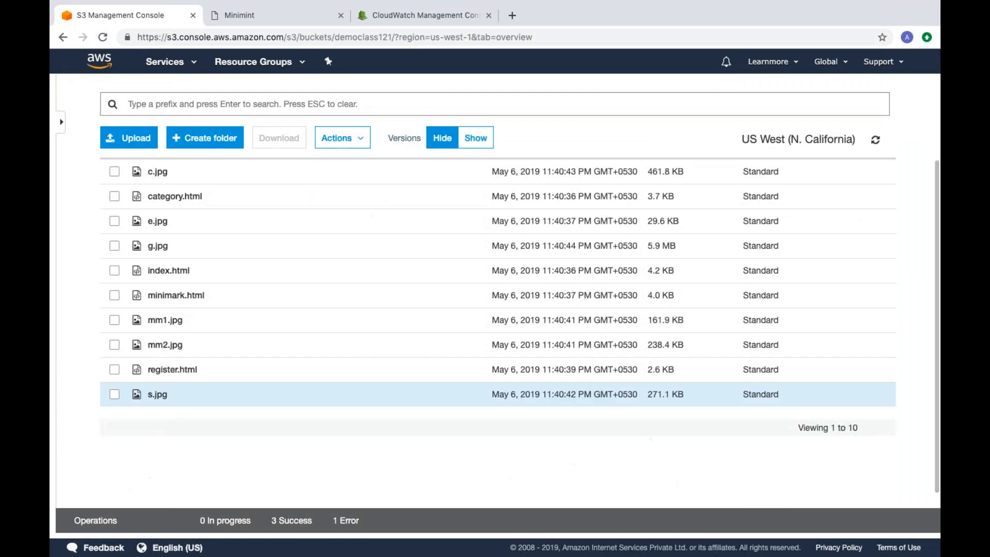
scroll(261, 384, up, 3)
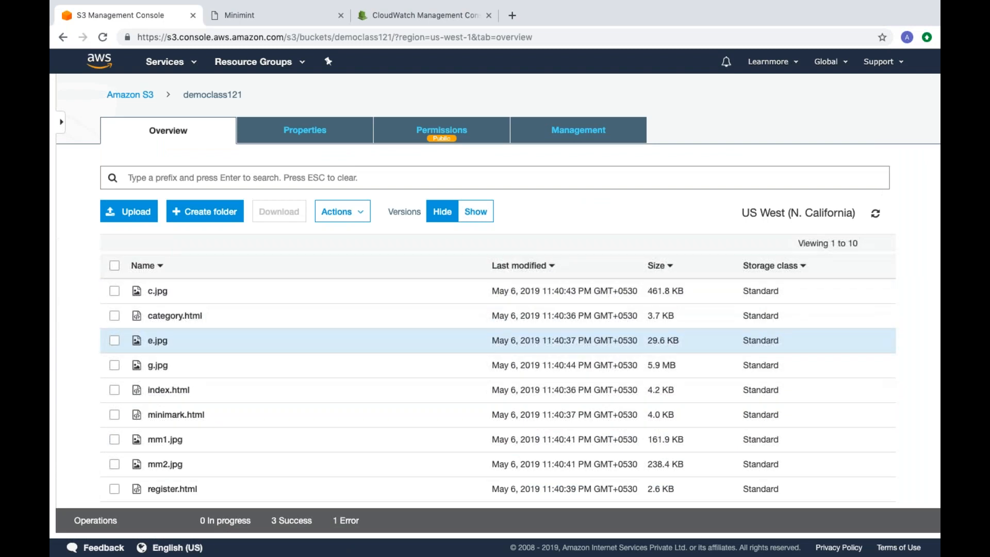
scroll(261, 340, down, 1)
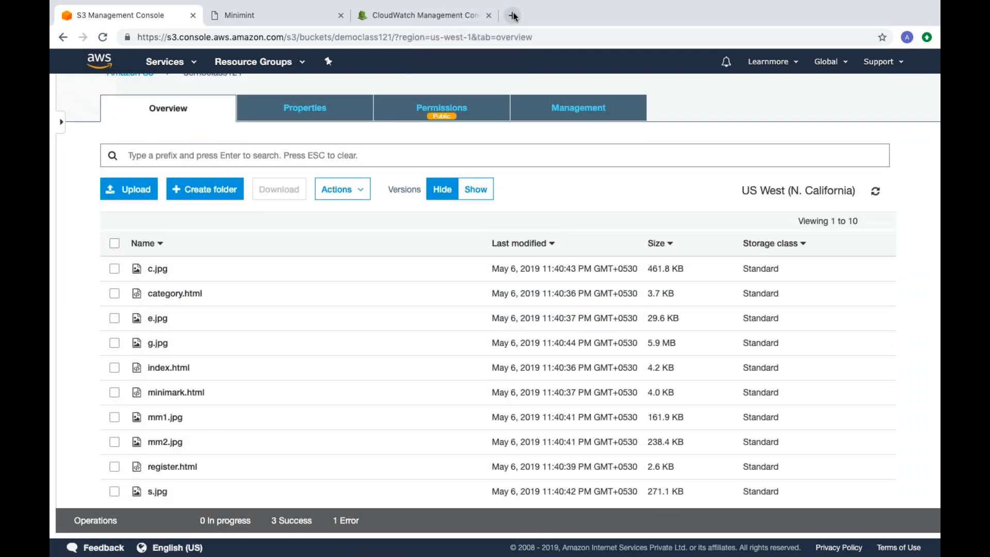
Step: Load the website endpoint democlass121.s3-website-us-west-1.amazonaws.com in a new browser tab and view the page
click(513, 16)
text(http://democlass121.s3-website-us-west-1.amazonaws.com)
key(Return)
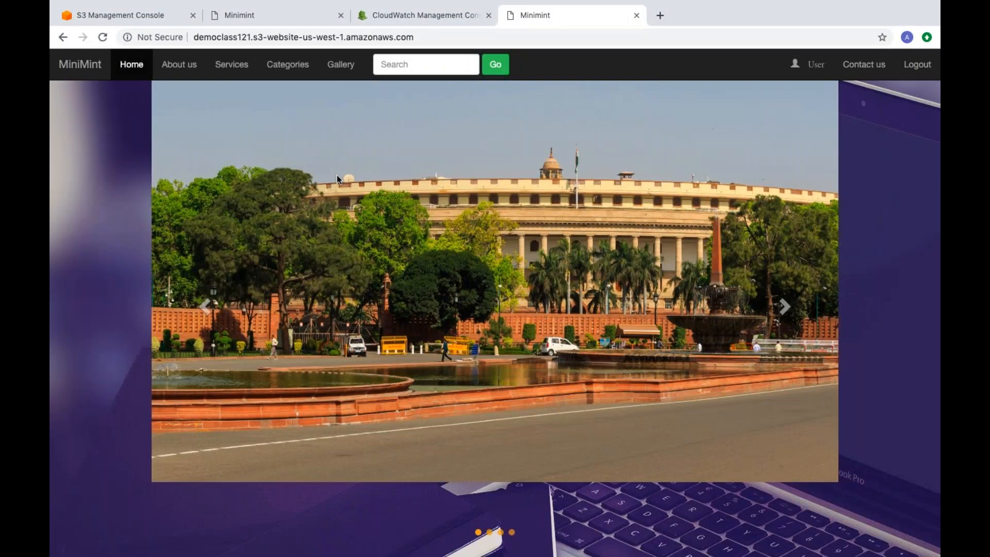
scroll(454, 270, down, 1)
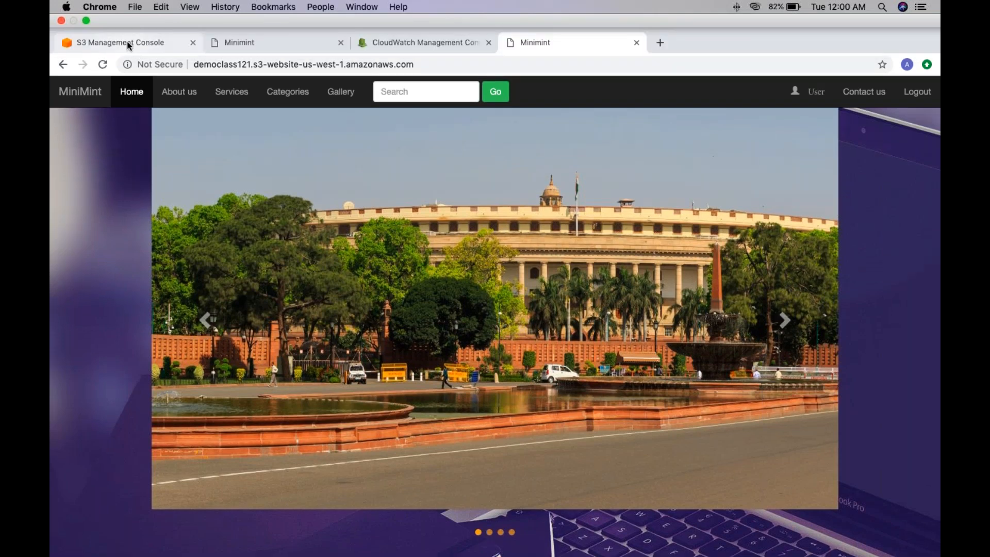
Step: Return to the S3 bucket list, view the form for creating a bucket, and cancel it
click(127, 41)
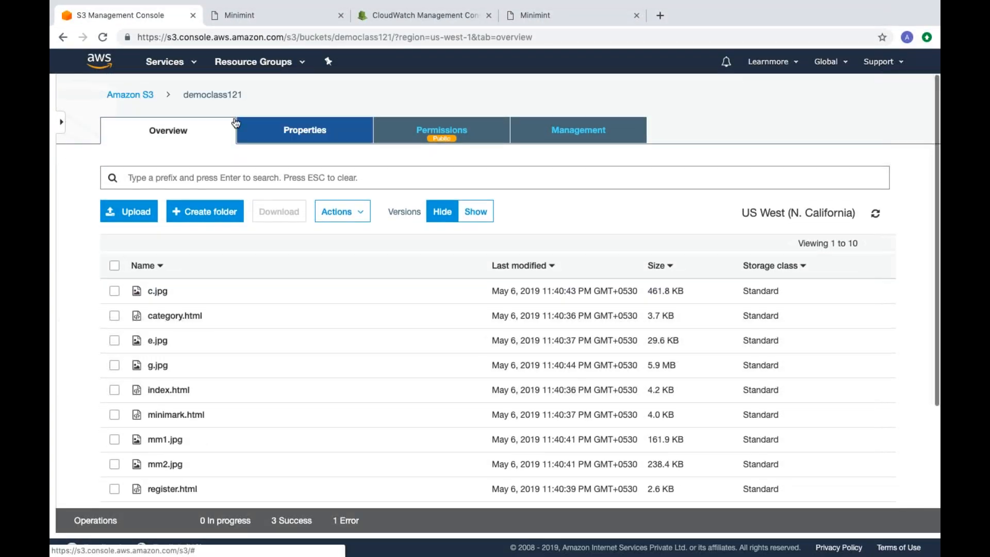
click(131, 95)
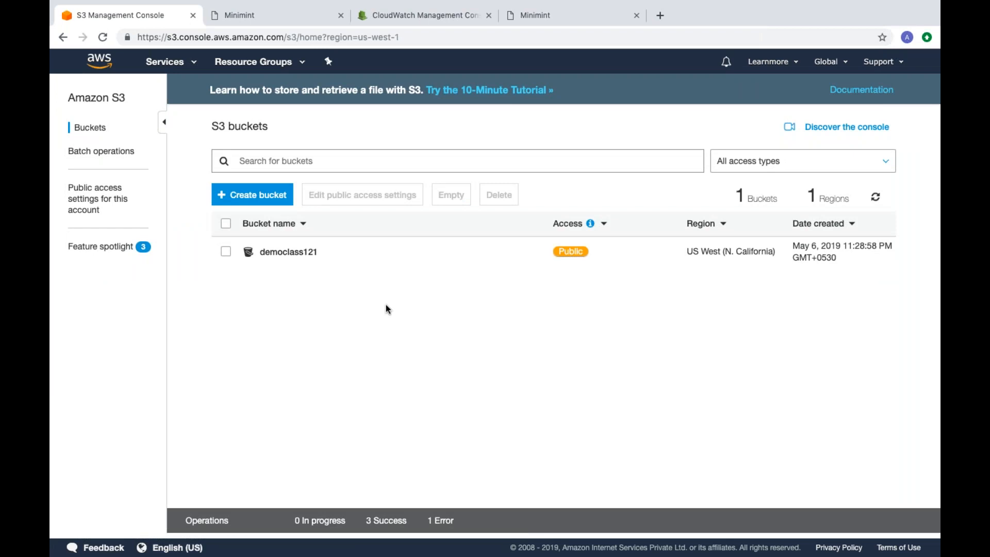
click(269, 198)
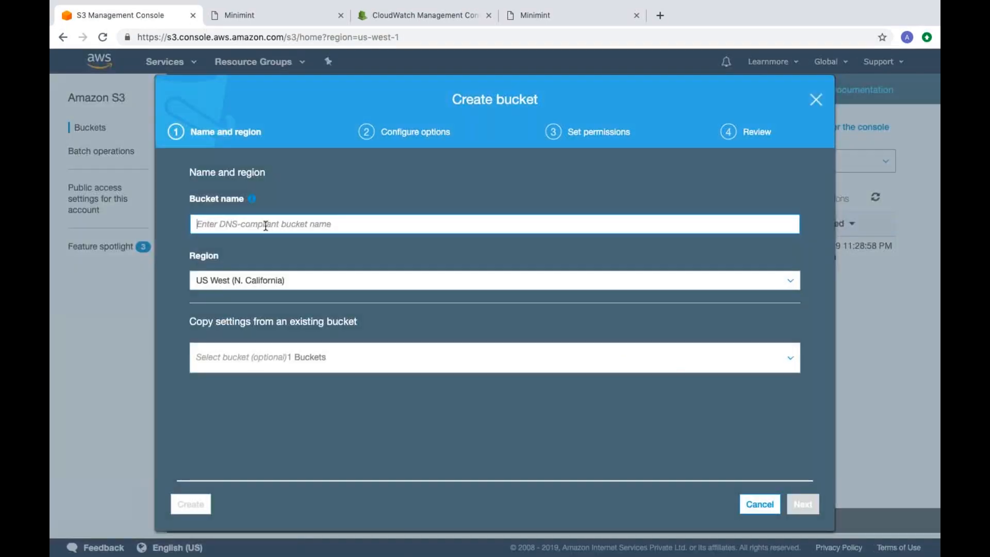
click(268, 225)
click(758, 505)
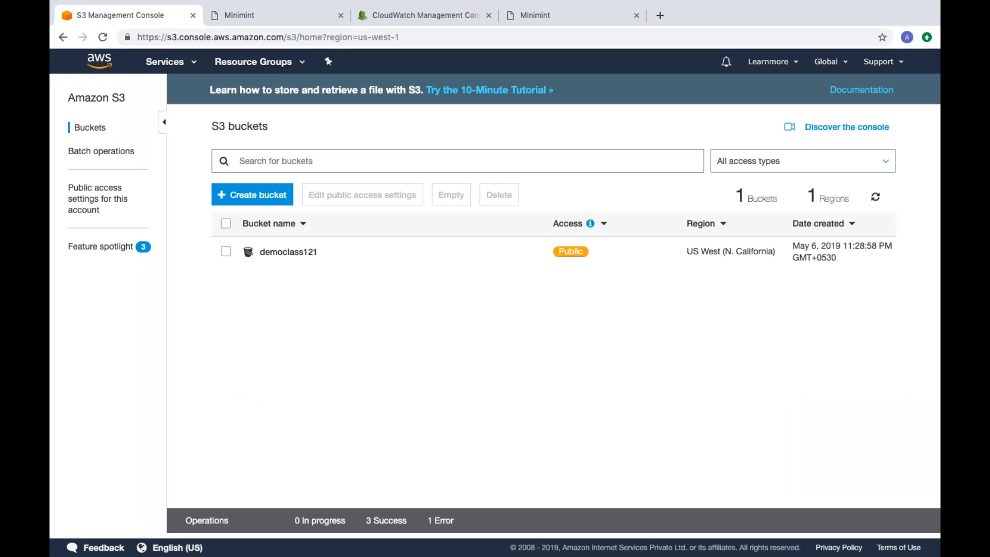
Step: Create a folder named demofile in the democlass121 bucket, keeping encryption at None (Use bucket settings)
click(298, 255)
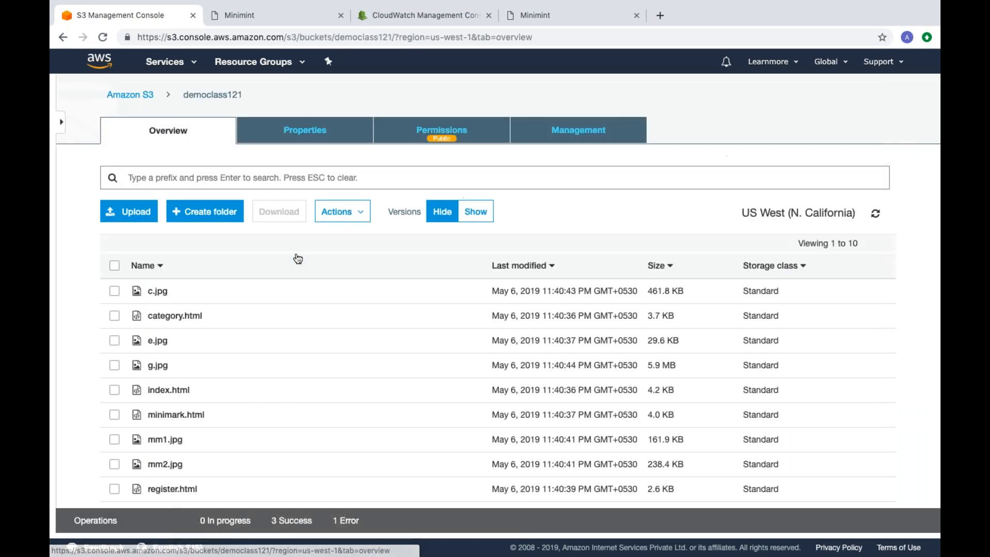
click(218, 210)
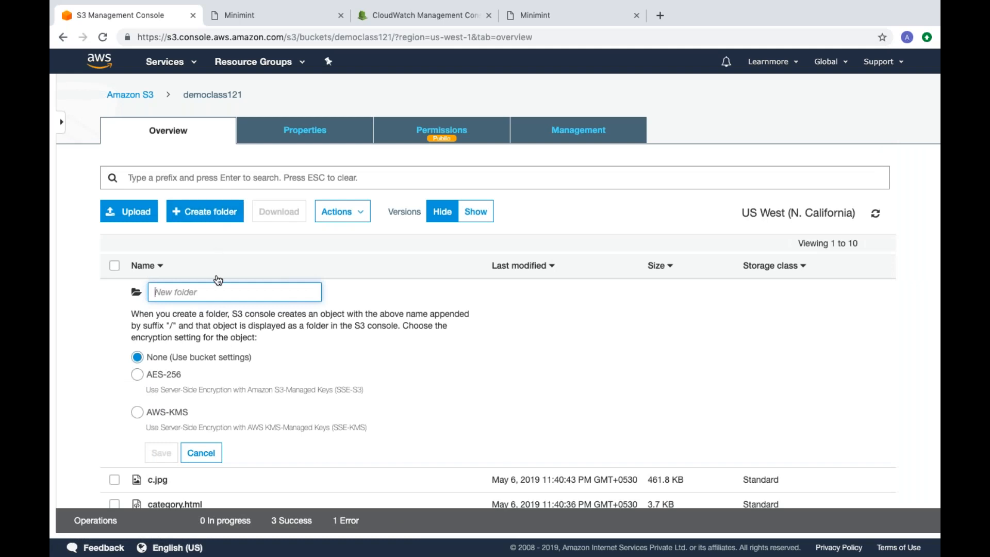
text(demo)
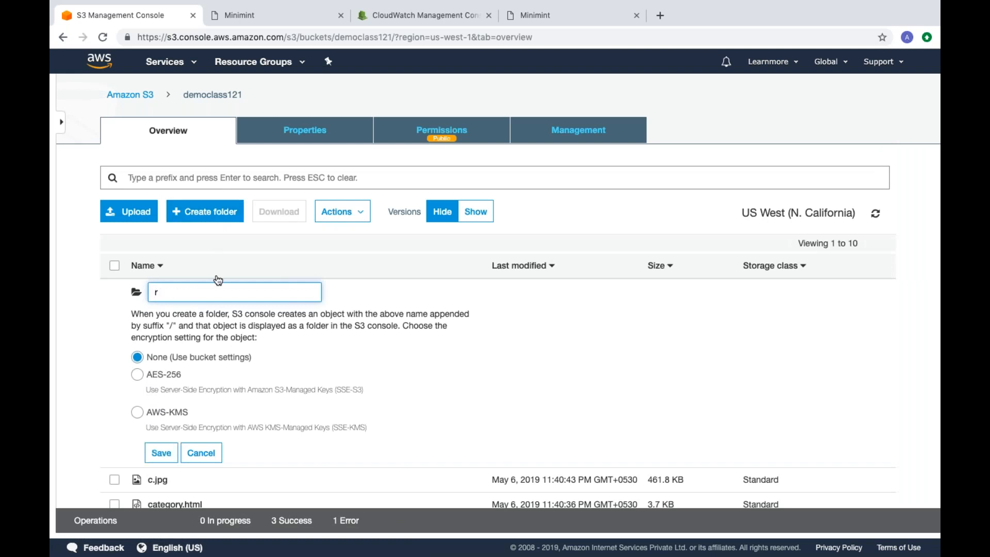
text(file)
click(161, 459)
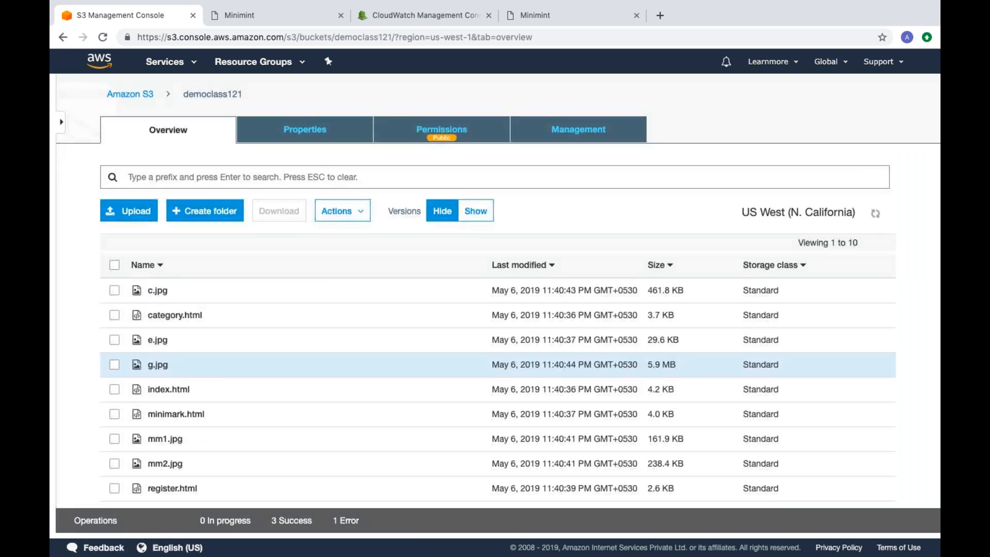
scroll(445, 381, down, 2)
scroll(444, 371, up, 3)
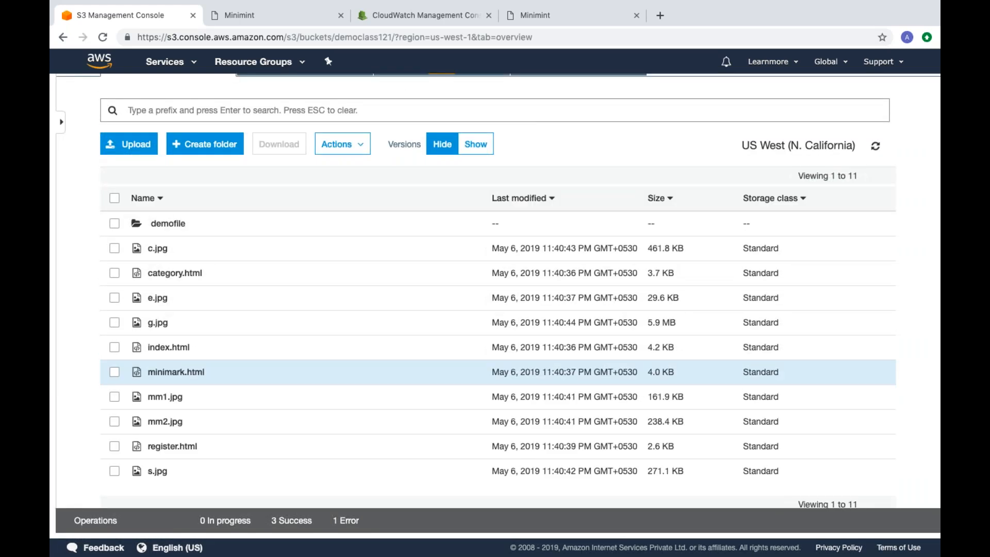
Step: Open the demofile folder, choose c.jpg for upload, and close the upload dialog without uploading
click(168, 224)
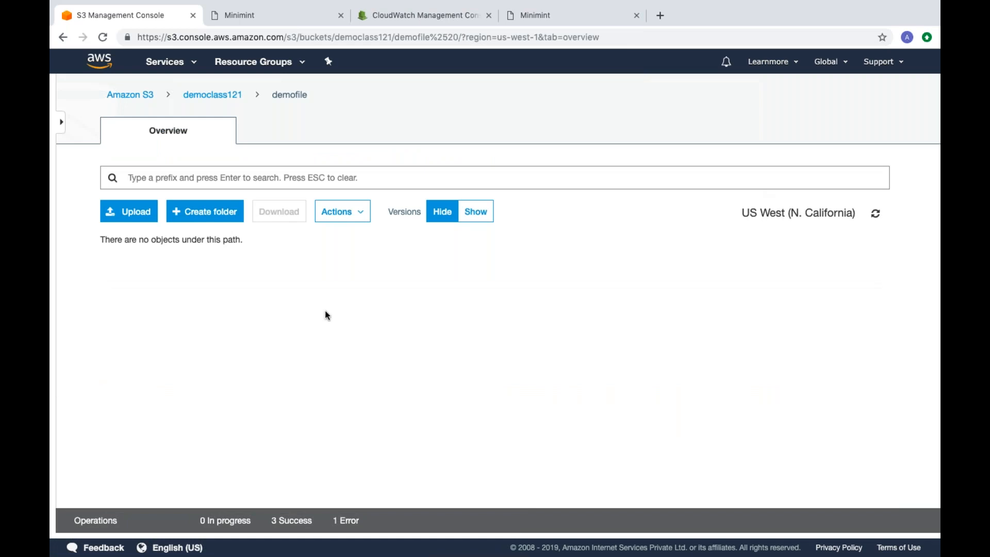
click(124, 217)
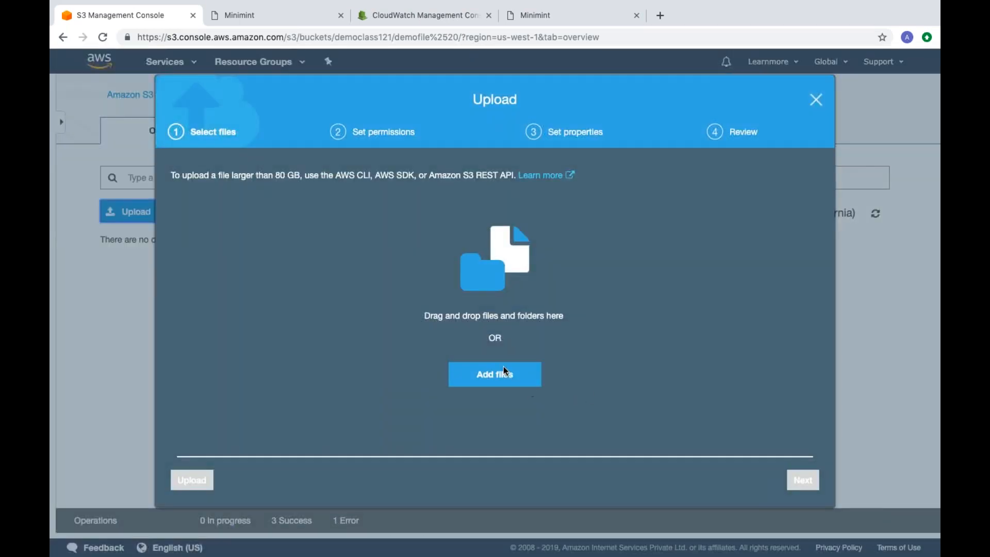
click(504, 366)
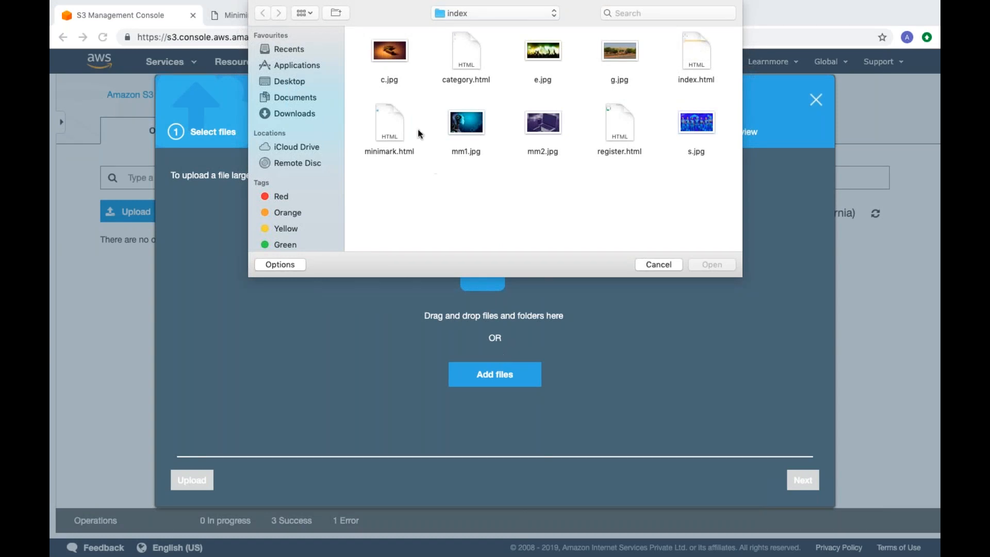
click(380, 48)
click(712, 264)
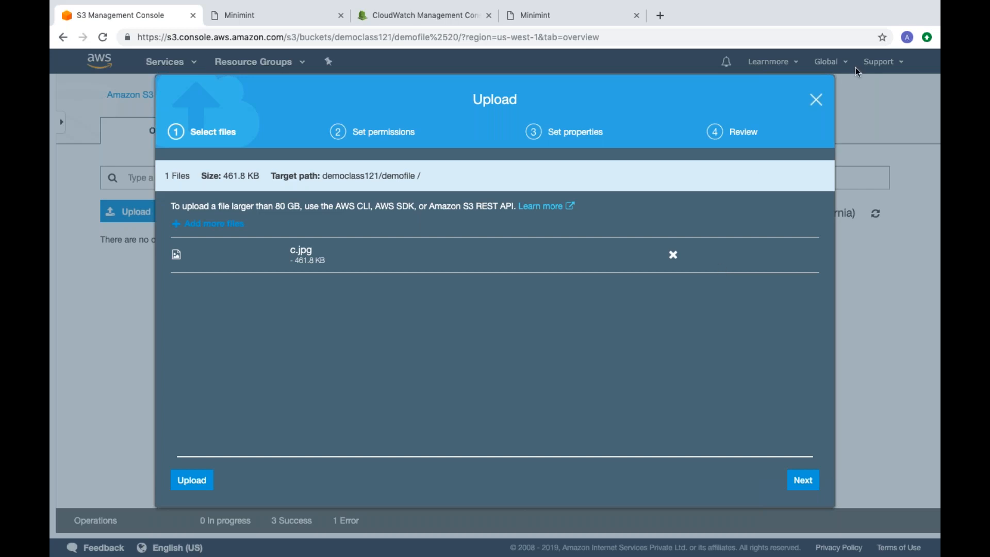
click(817, 100)
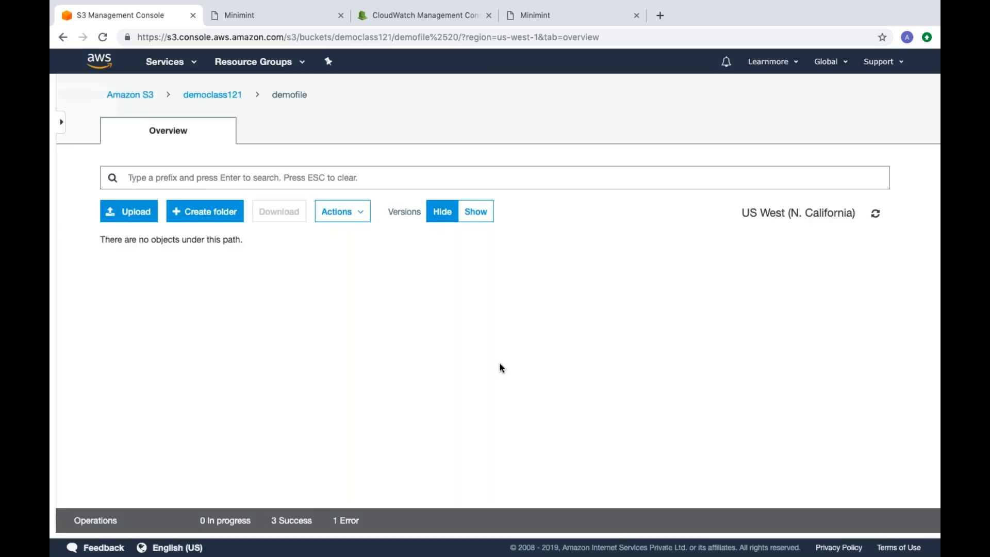
Step: Go back to the democlass121 bucket and view its properties
click(211, 96)
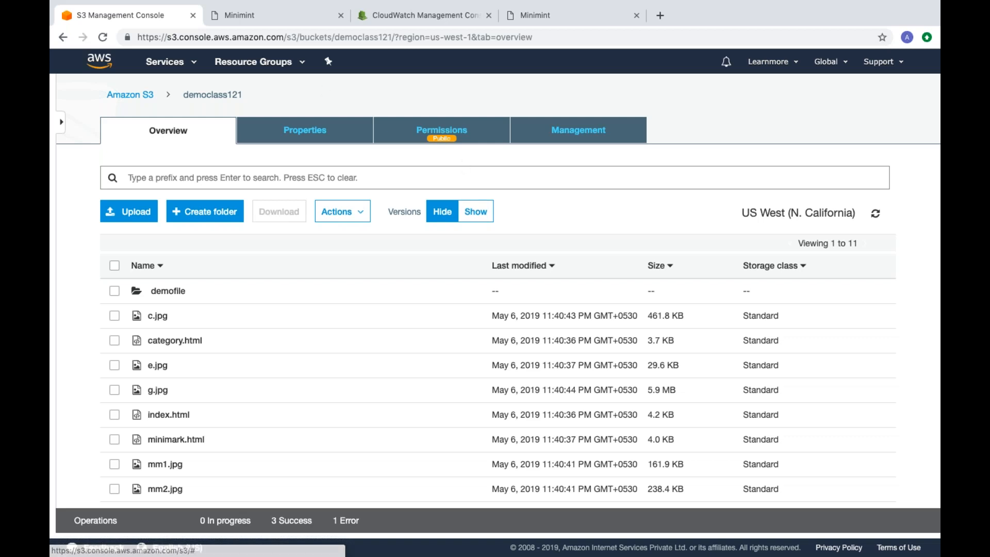
click(319, 137)
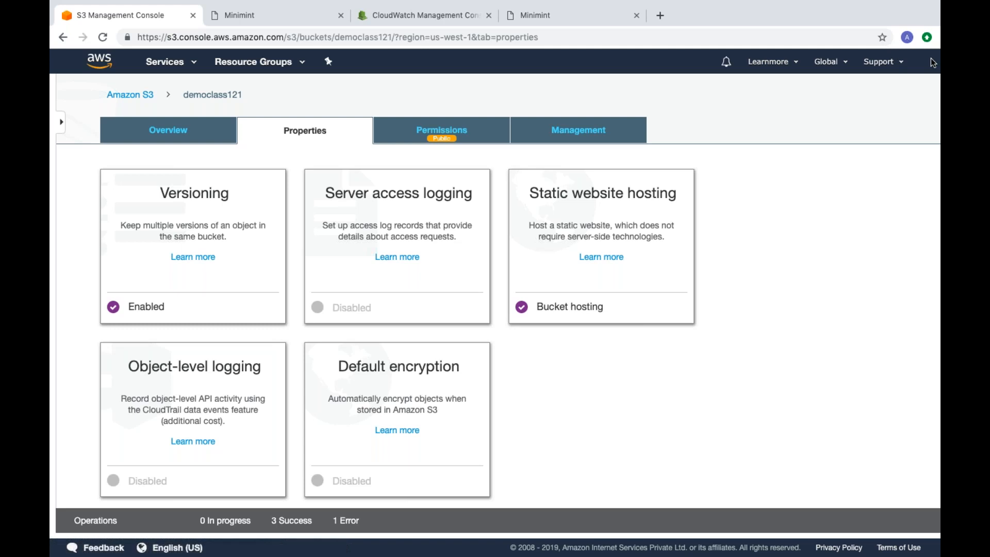
Step: Leave the bucket and open the S3 Glacier service to view its start page
click(142, 97)
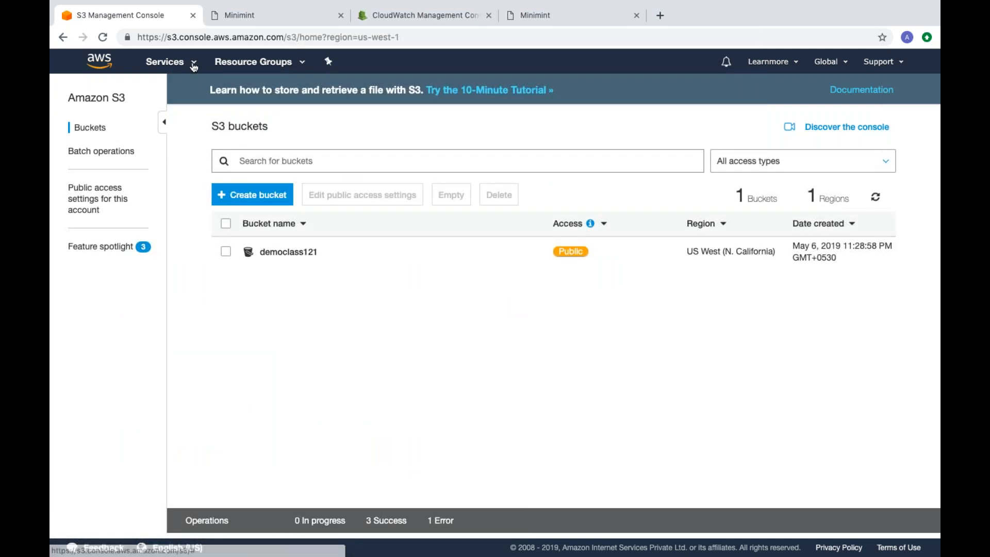
click(194, 64)
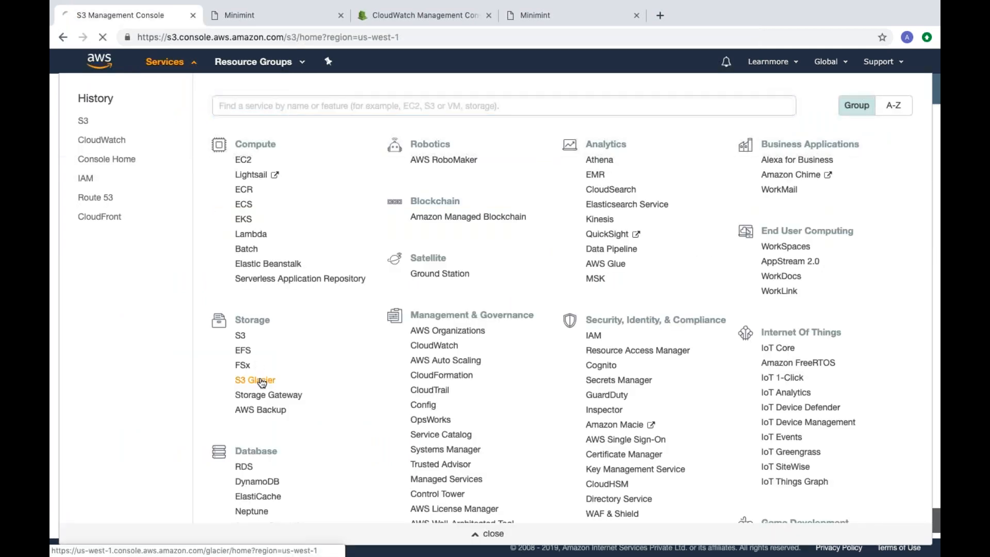
click(256, 378)
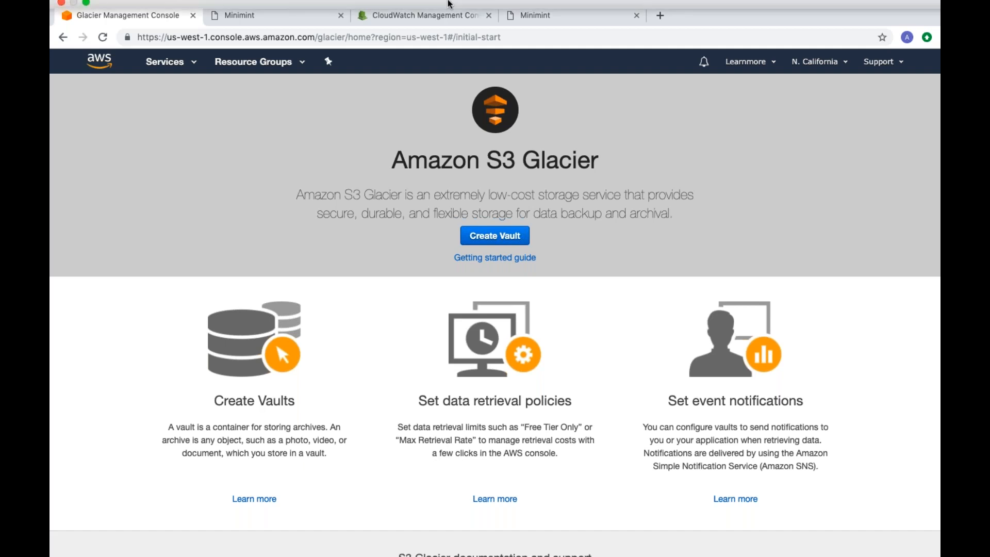
Step: Switch to CloudWatch and view its overview, the dashboards list and the EC2 service dashboard metrics
click(403, 19)
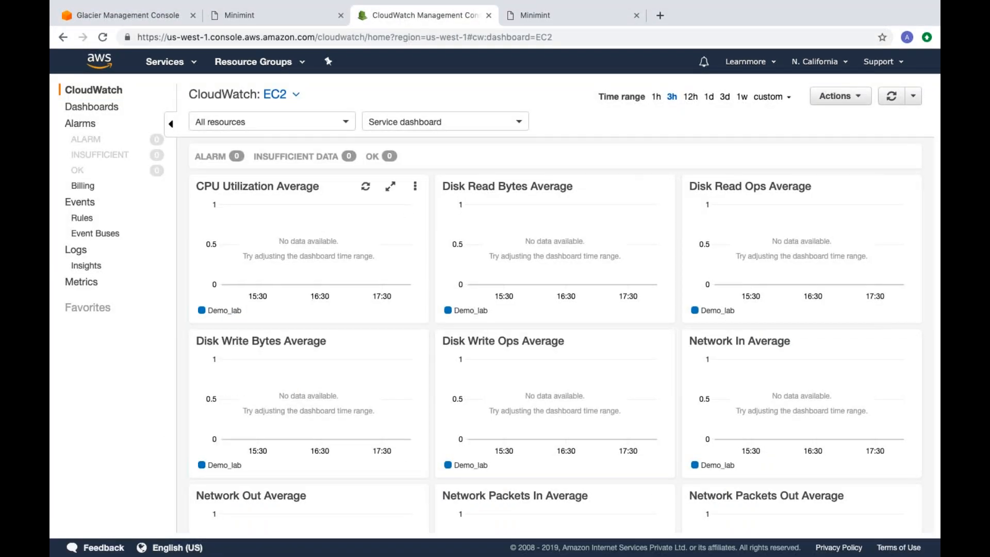
click(100, 90)
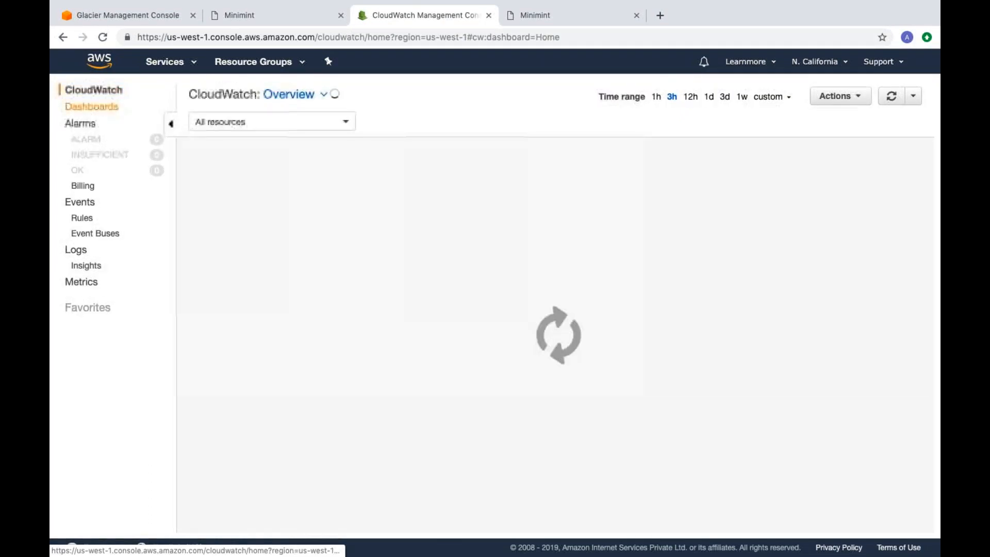
click(92, 106)
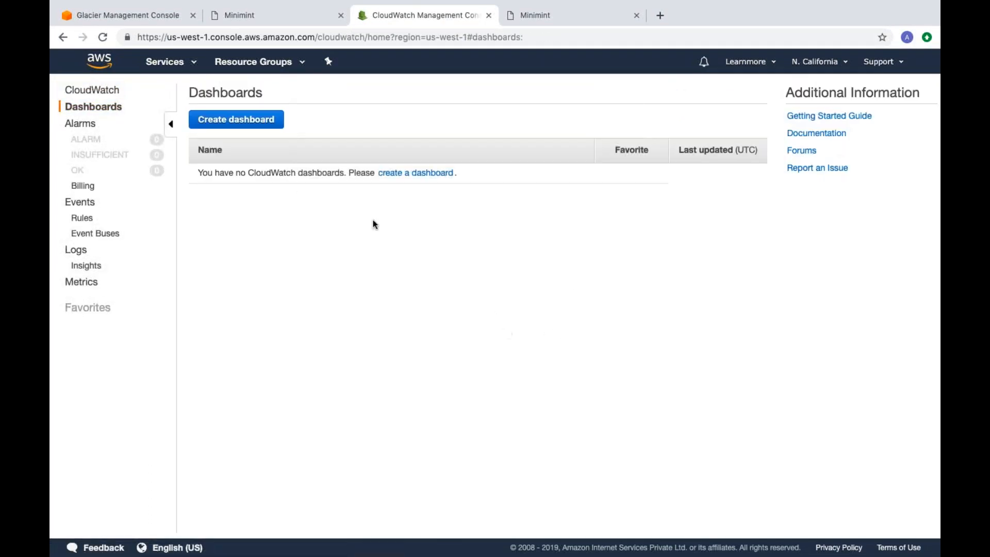
click(91, 91)
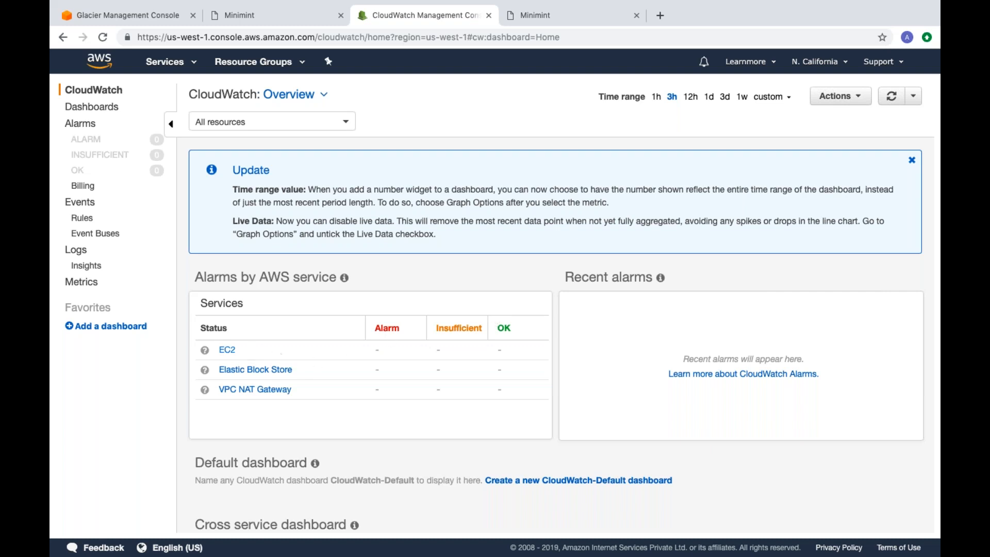
click(226, 351)
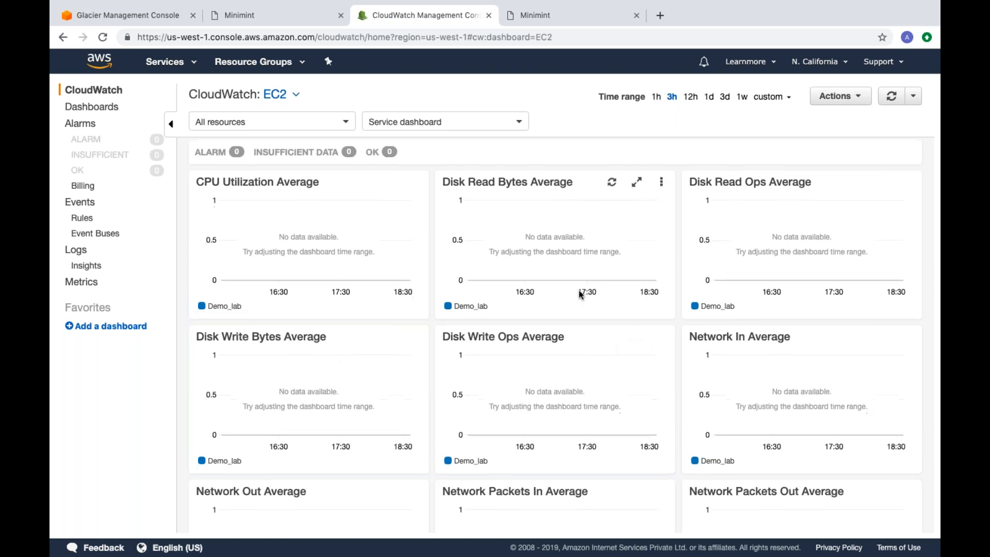
Step: Examine the EC2 service dashboard's metric graphs and the EC2 instances table
scroll(579, 293, down, 2)
scroll(558, 332, down, 4)
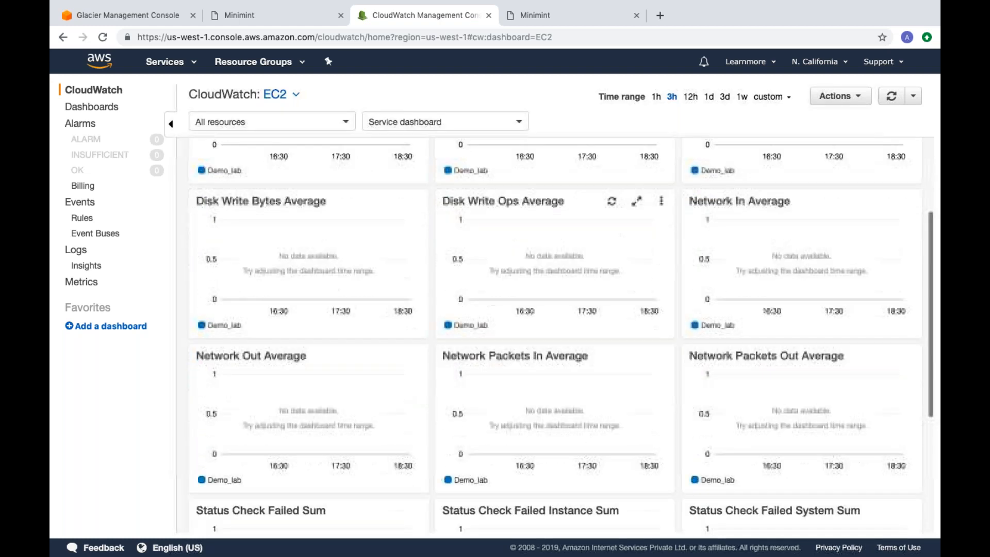
scroll(558, 332, down, 2)
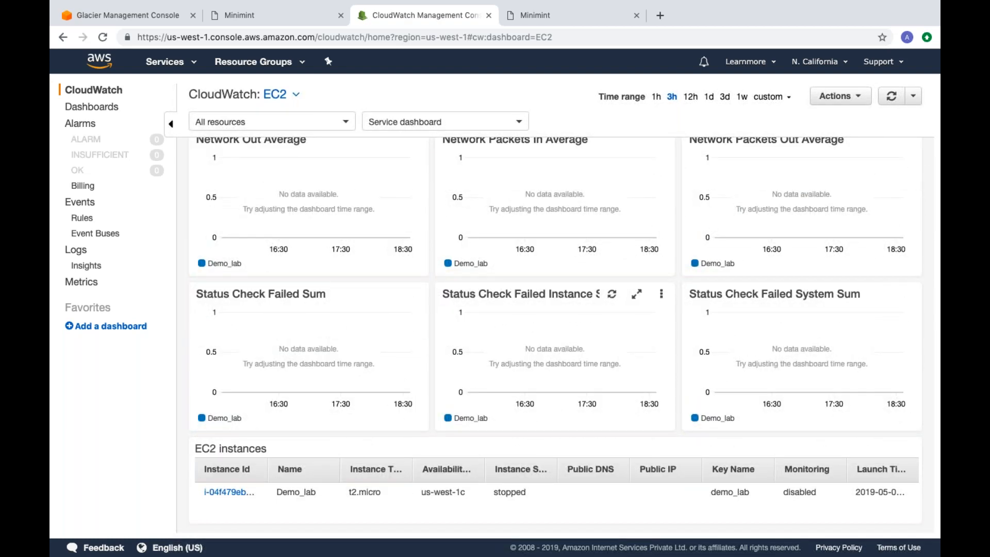
scroll(558, 332, up, 2)
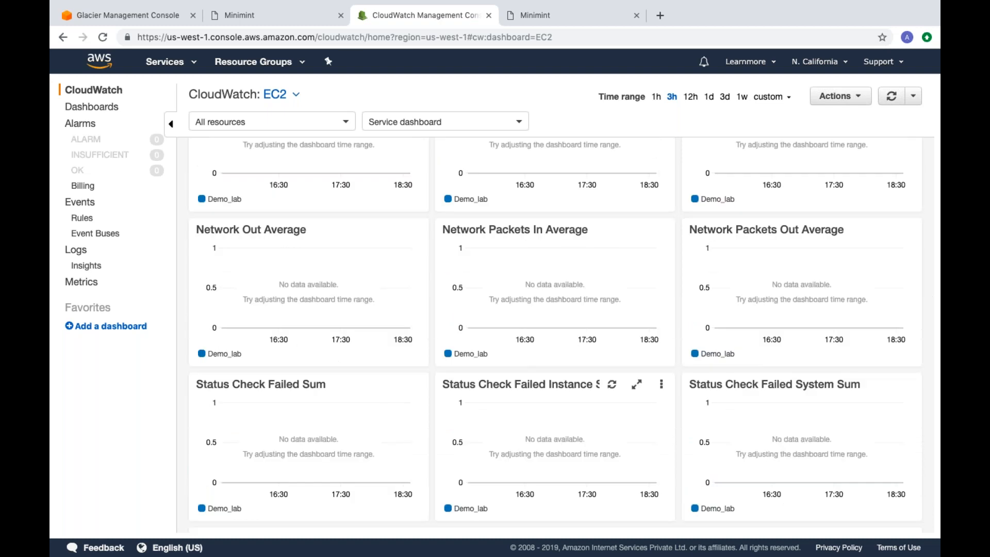
scroll(558, 332, up, 2)
scroll(559, 332, down, 1)
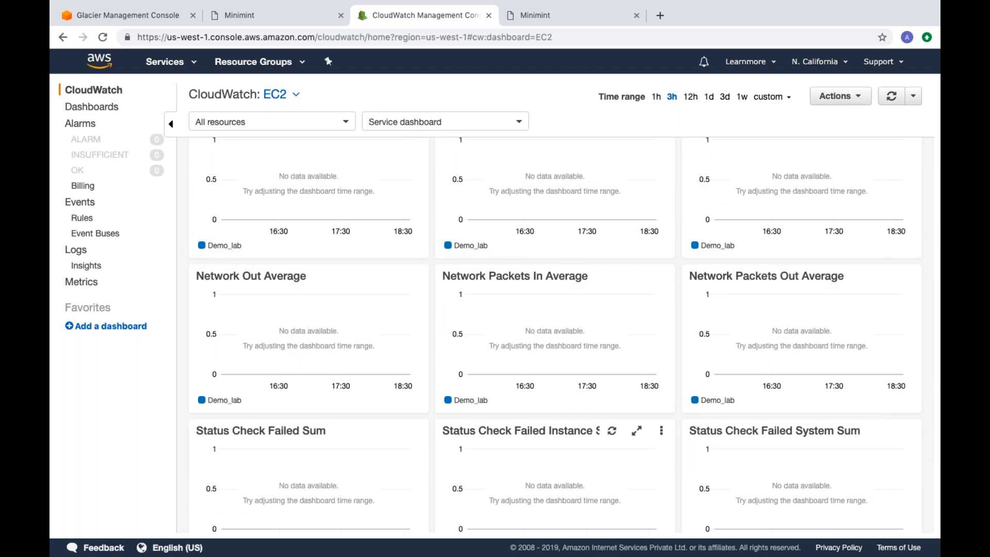
scroll(569, 462, down, 3)
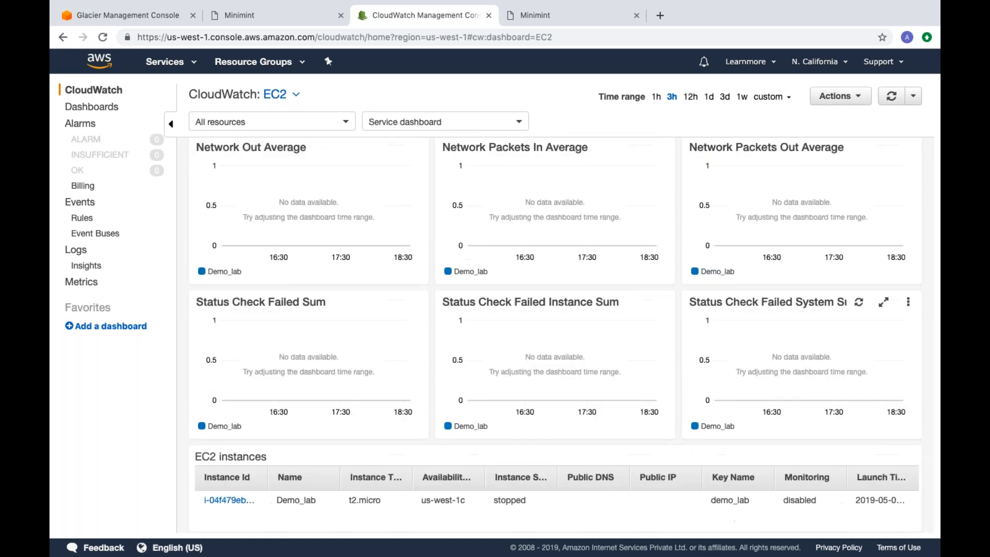
scroll(569, 462, up, 5)
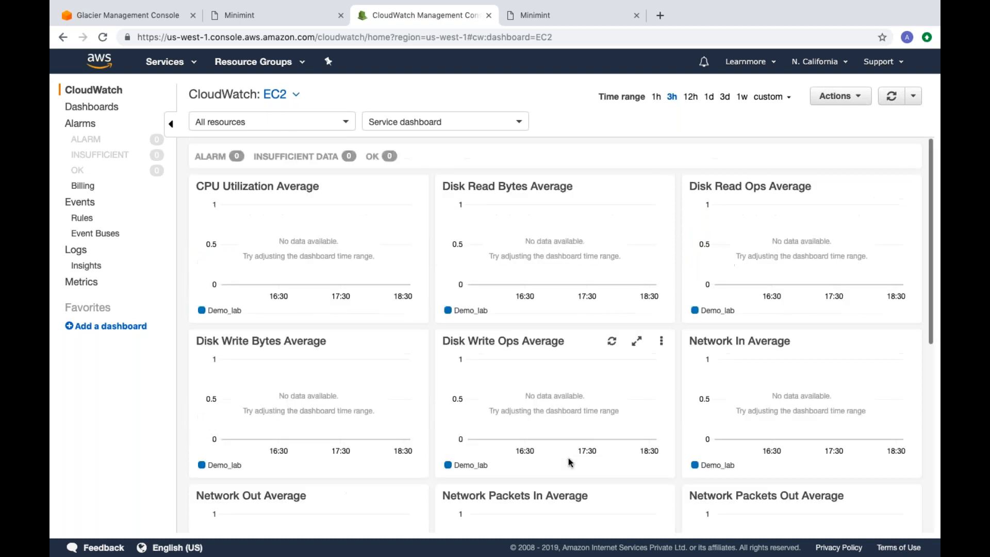
Step: Start a new CloudWatch alarm, treat missing data as good (not breaching threshold), review the notification actions and cancel the alarm
click(90, 125)
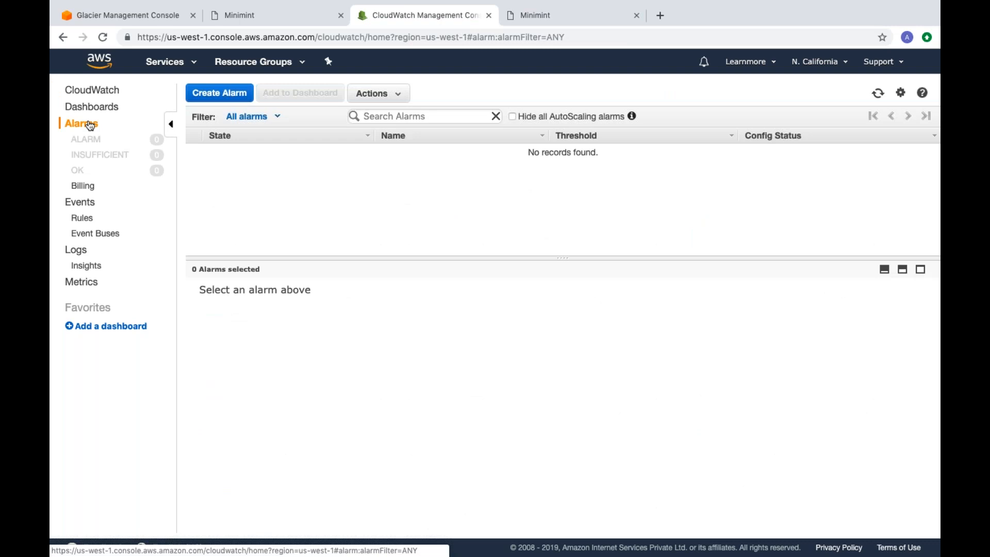
click(220, 92)
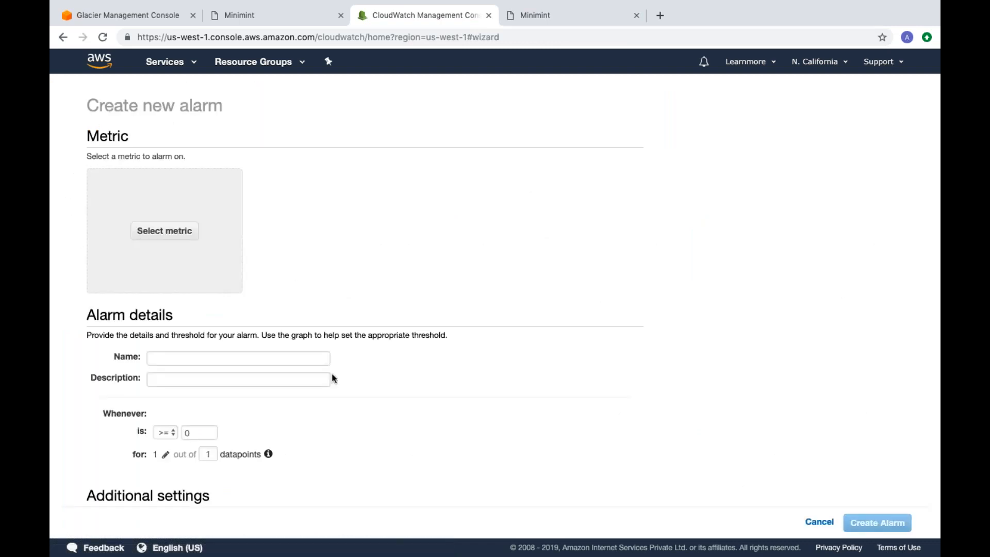
scroll(332, 373, down, 5)
scroll(319, 364, up, 2)
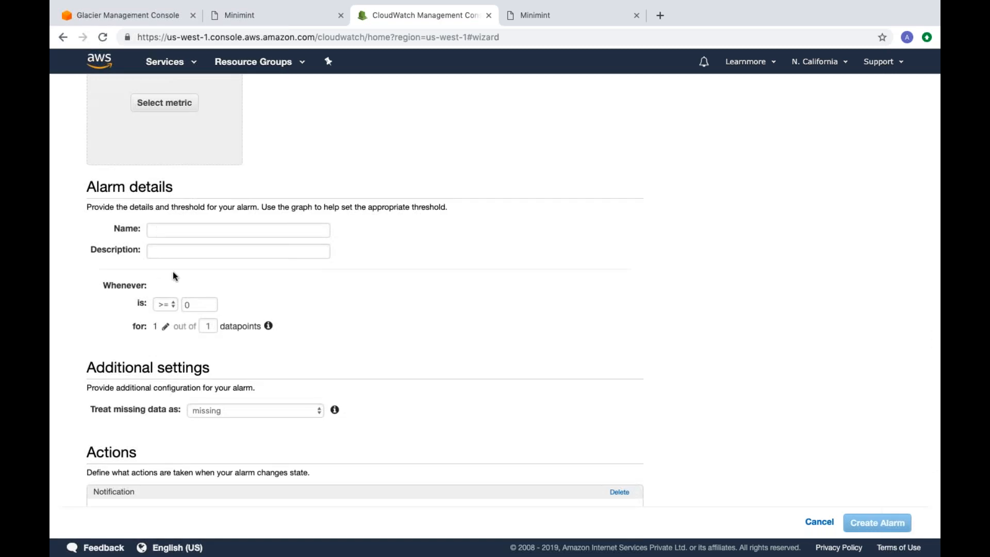
click(195, 302)
click(252, 410)
click(273, 380)
scroll(408, 384, down, 3)
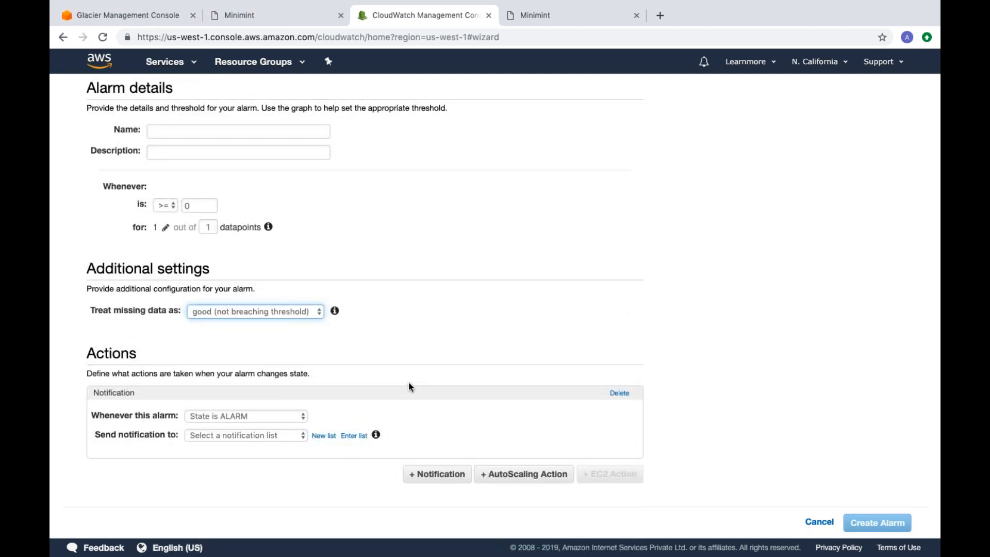
scroll(408, 382, up, 5)
click(822, 522)
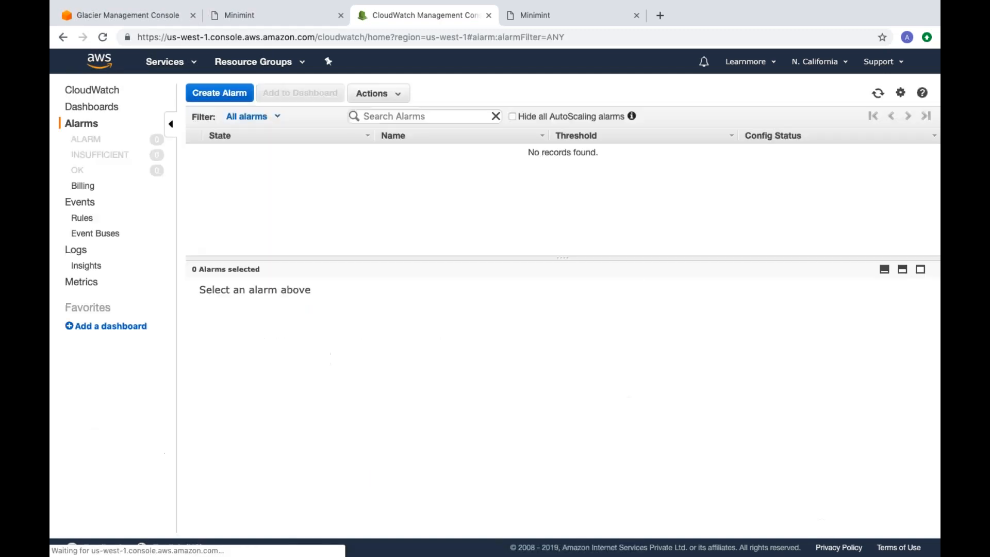
Step: Check the CloudWatch billing alarms, and switch the S3 Glacier console's region to N. Virginia
click(83, 185)
click(359, 345)
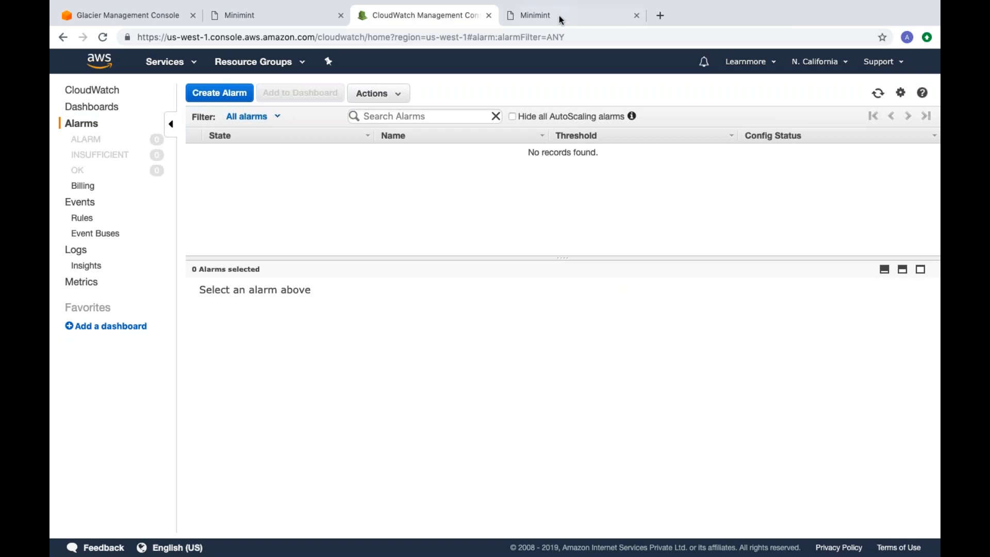
click(142, 19)
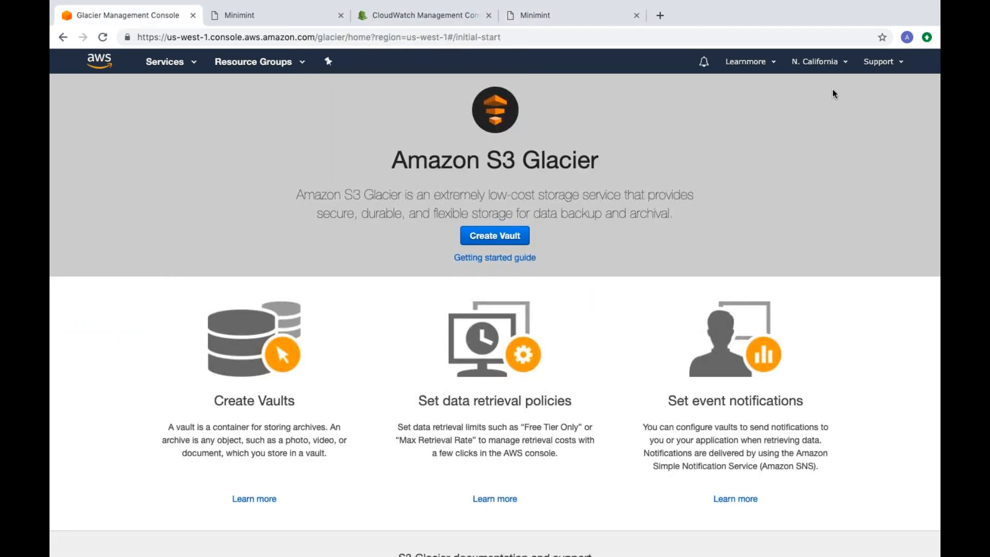
click(826, 62)
click(789, 94)
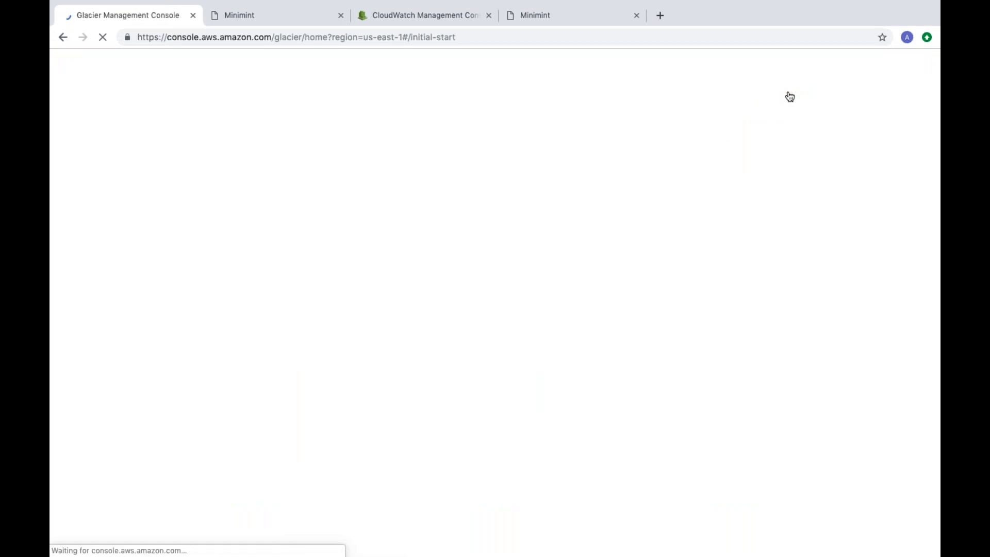
Step: Go back to CloudWatch, view its available metrics and return to the overview
click(413, 17)
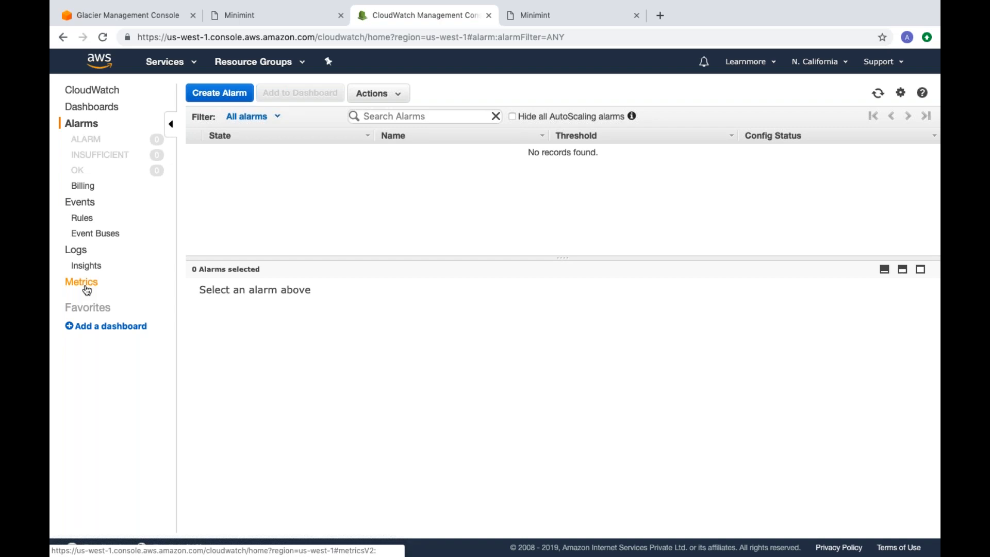
click(85, 288)
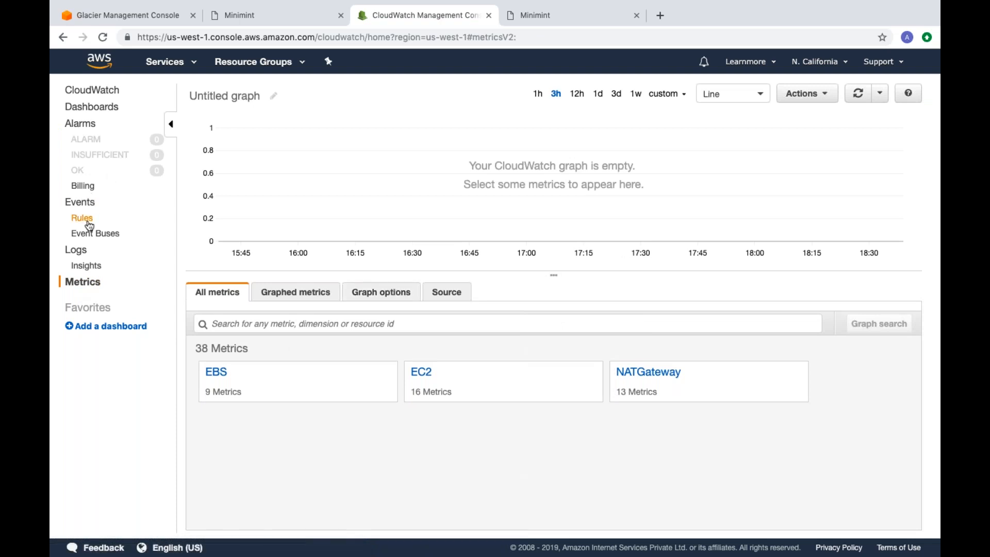
click(91, 91)
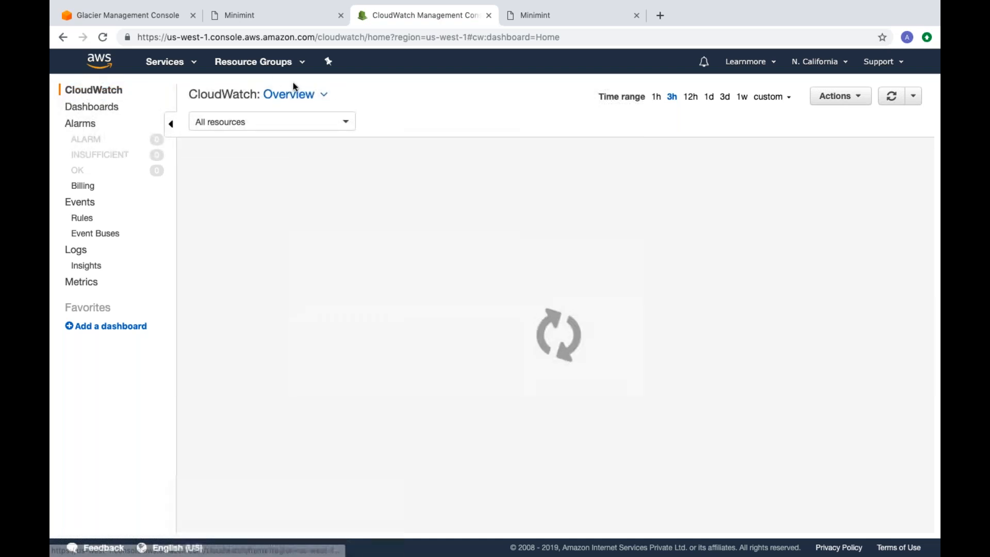
Step: Open the account's billing dashboard and review the spend summary, spend by service, free tier usage and alerts
click(149, 15)
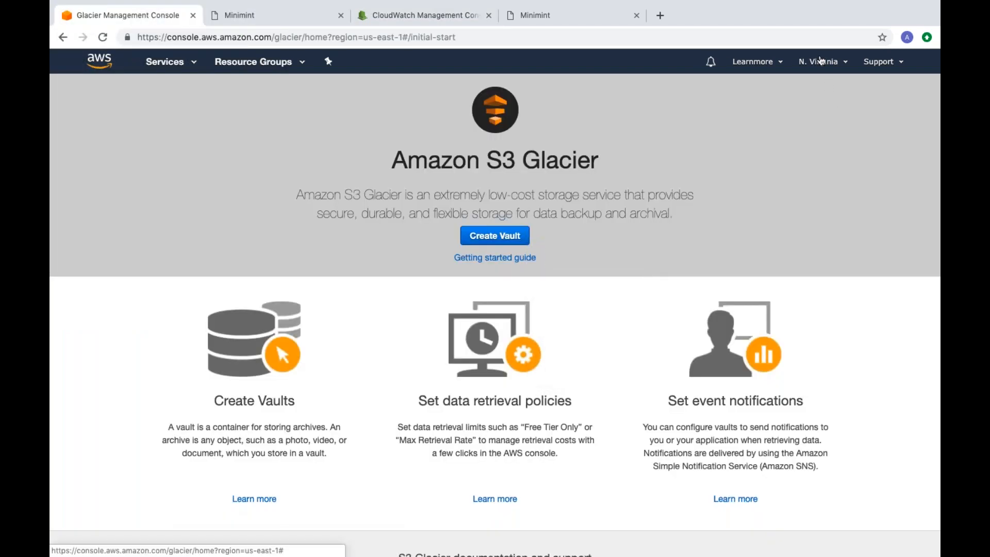
click(779, 64)
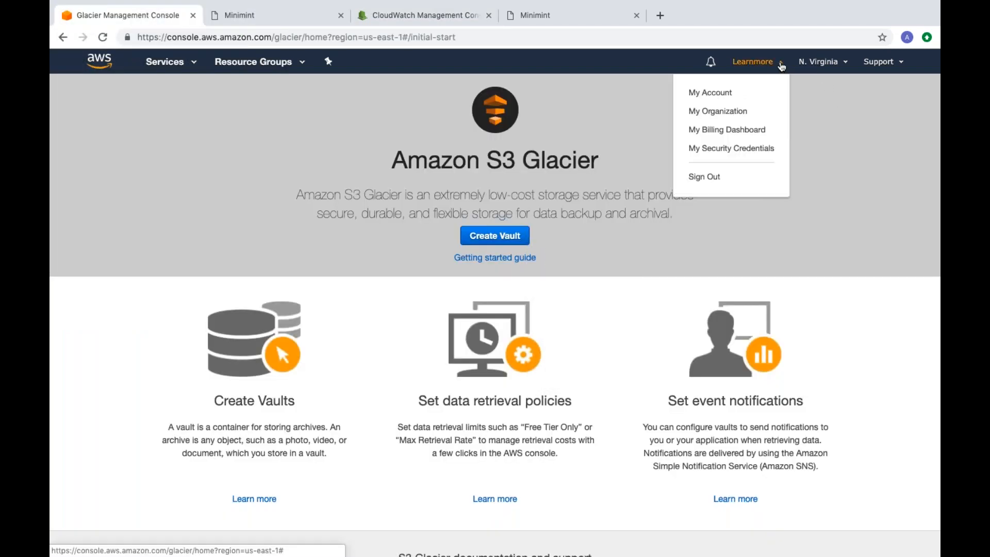
click(746, 130)
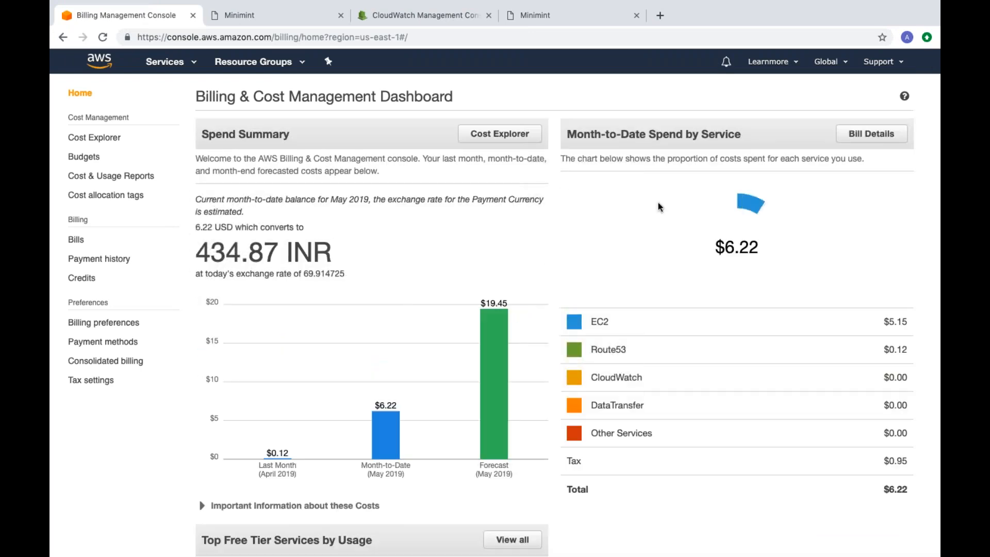
scroll(658, 206, down, 2)
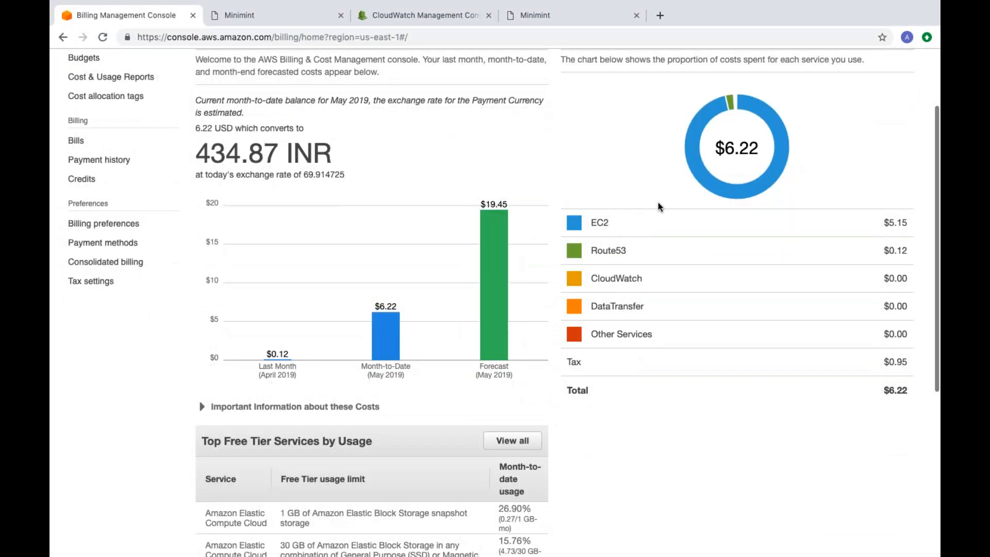
scroll(658, 202, down, 1)
scroll(657, 203, up, 1)
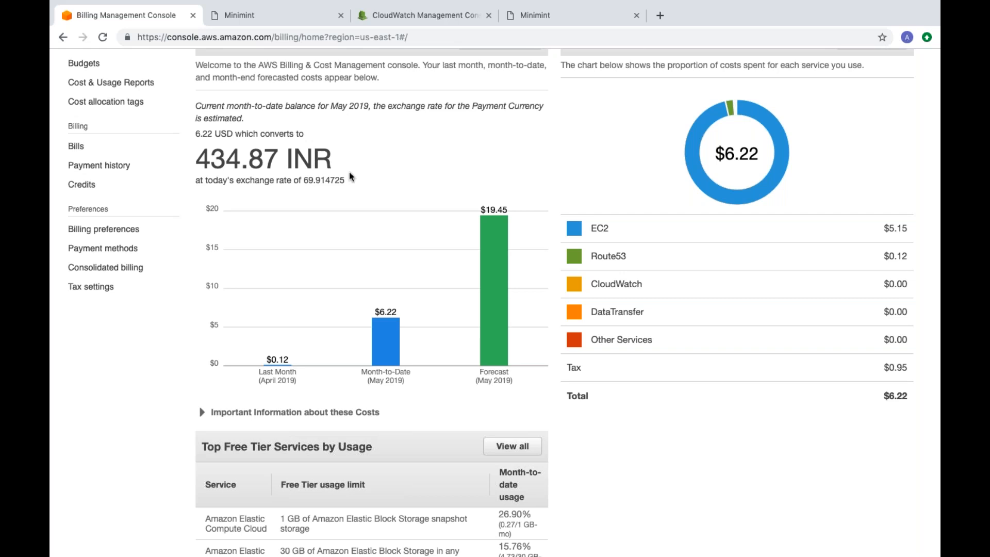
scroll(355, 175, down, 2)
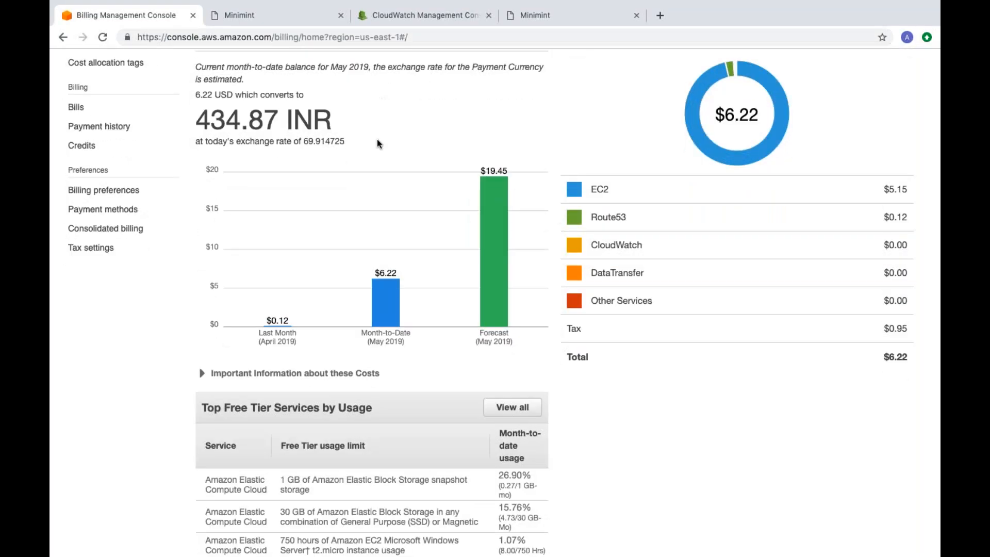
scroll(378, 144, down, 5)
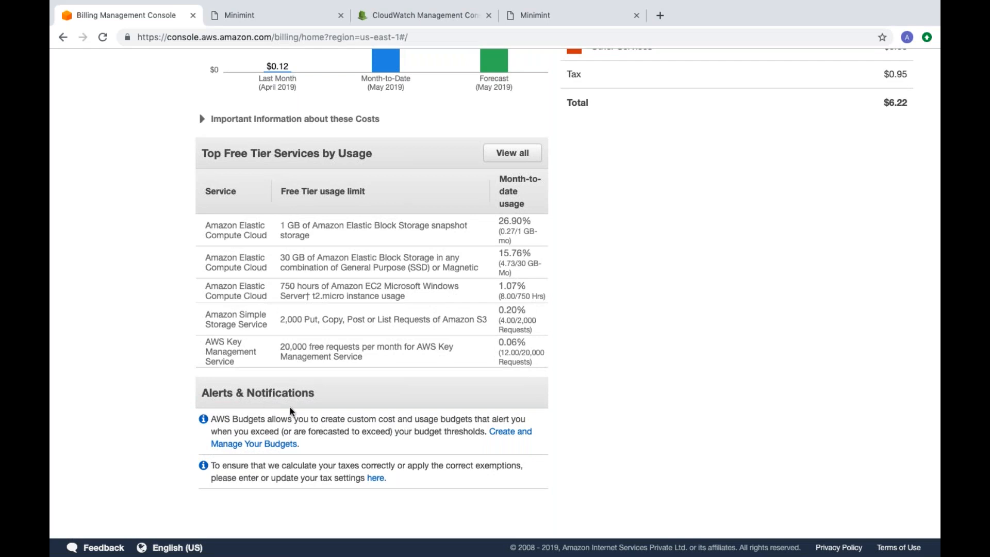
Step: Open the Create and Manage Your Budgets link in a new browser tab, staying on the billing dashboard
right_click(287, 446)
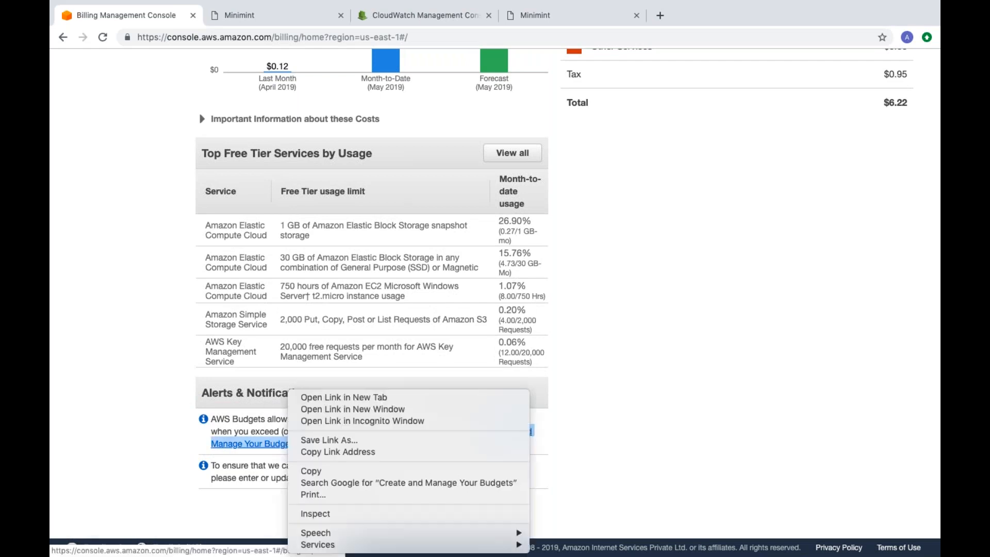
click(330, 397)
scroll(378, 394, up, 1)
scroll(378, 395, up, 10)
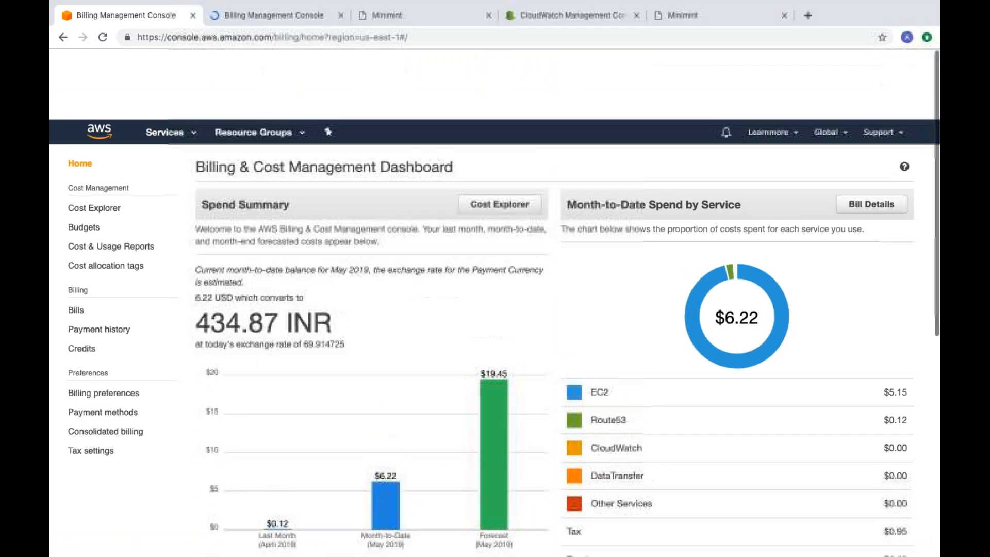
Step: View the Cost Explorer welcome page, the payment history and the monthly bills
click(103, 138)
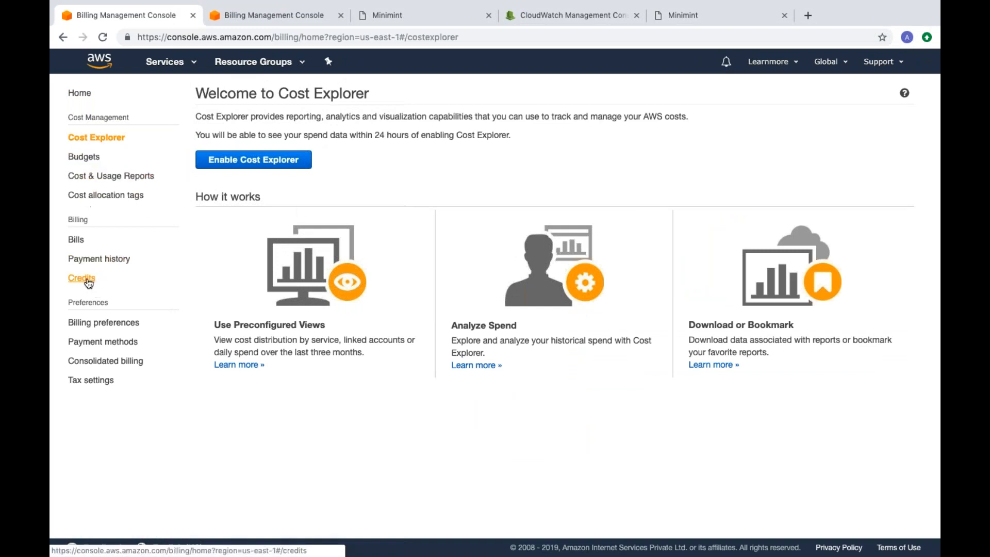
click(89, 262)
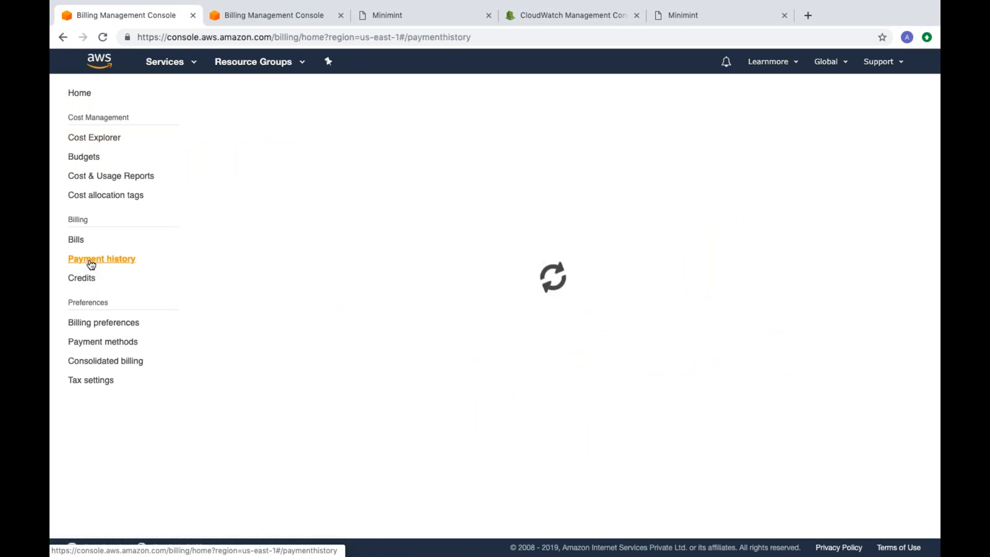
click(76, 240)
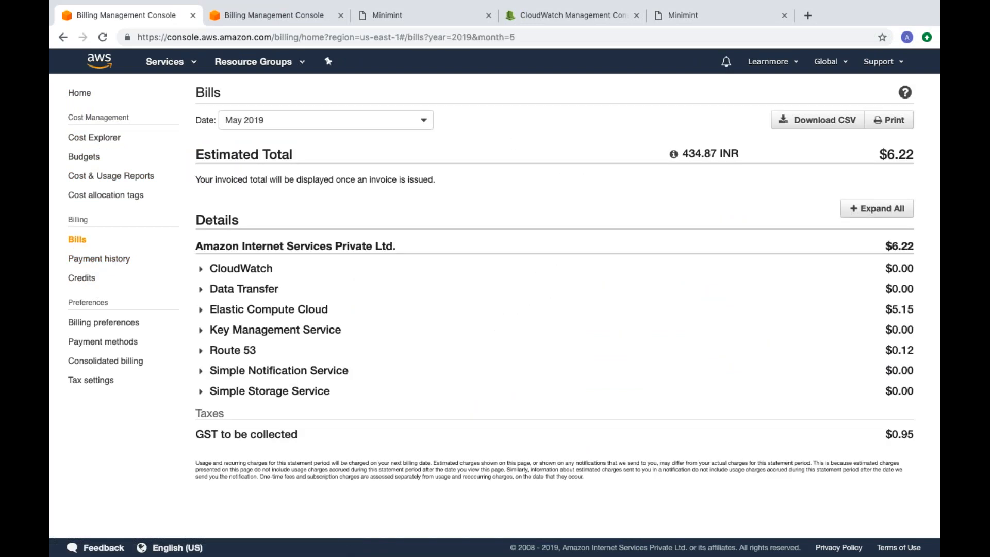
Step: Show the bill for April 2019, and return to the bill for May 2019
click(312, 123)
click(287, 157)
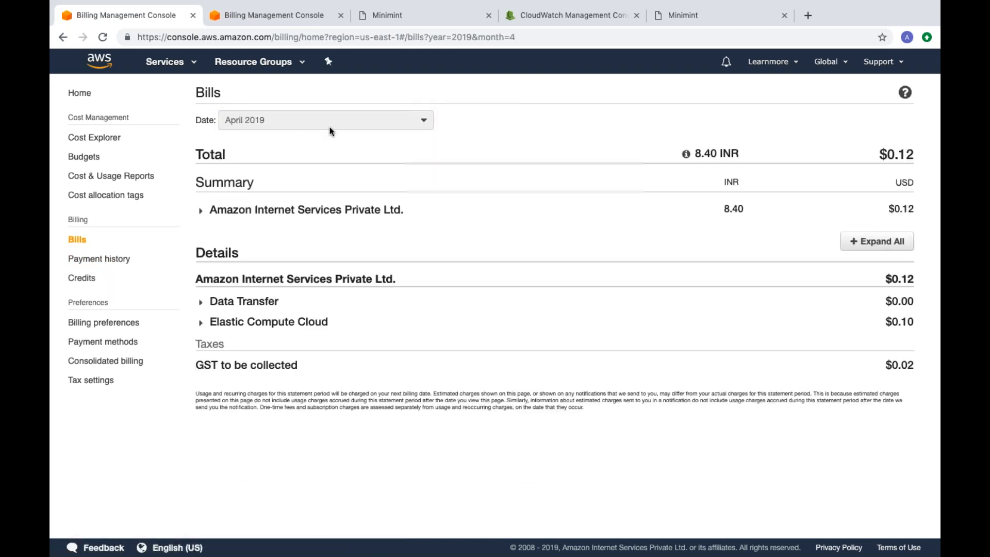
click(330, 131)
click(293, 140)
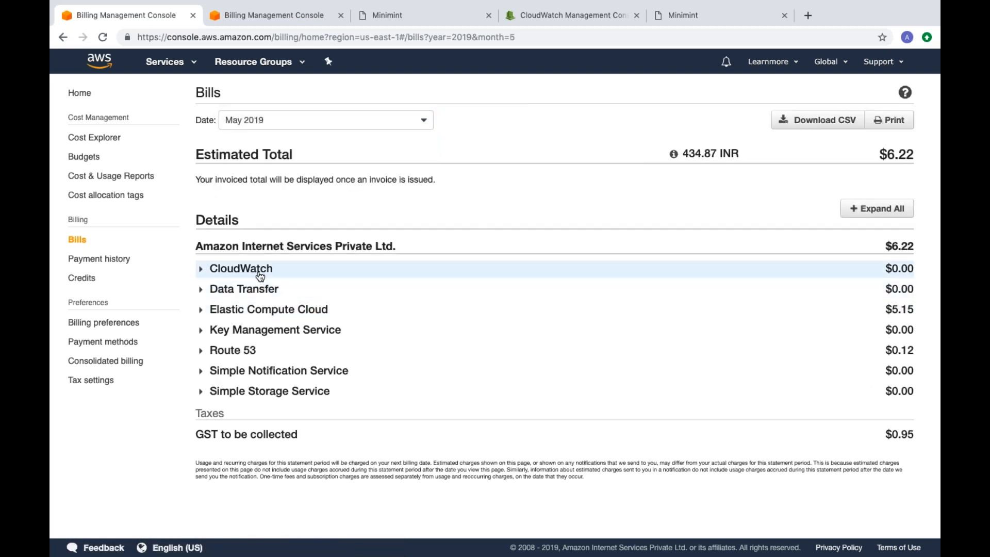
Step: Expand the CloudWatch and Data Transfer charges in the May 2019 bill to review their regional breakdown
click(258, 270)
click(244, 309)
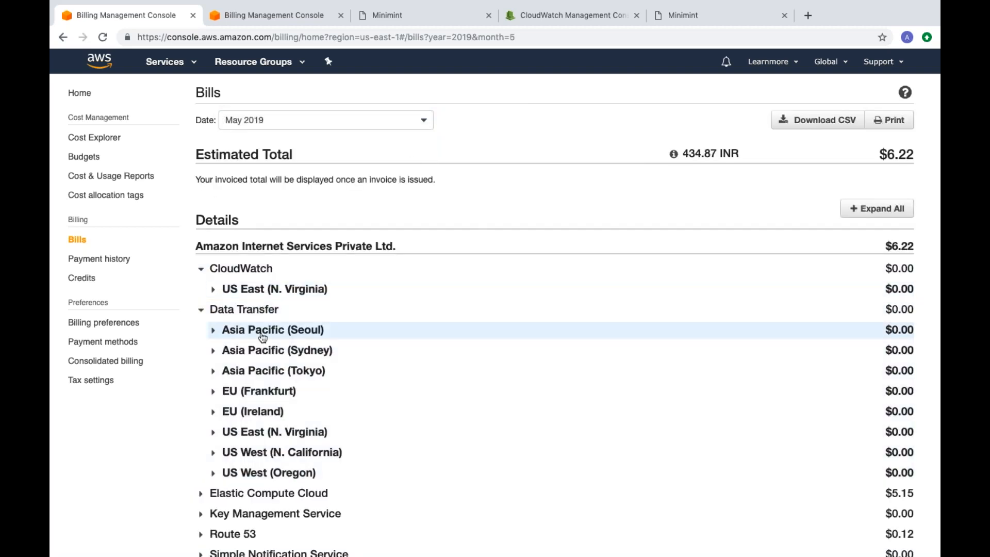
scroll(284, 355, down, 3)
scroll(284, 356, up, 3)
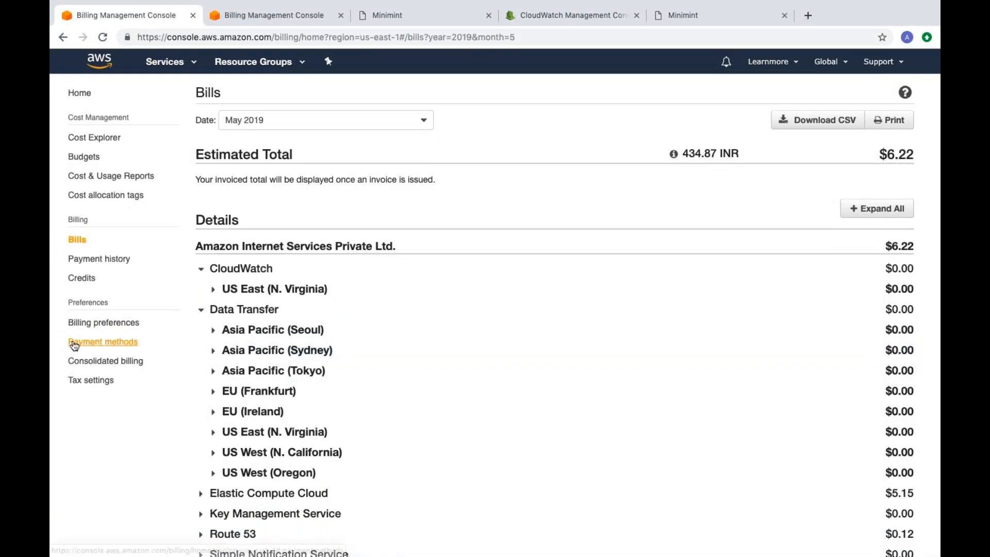
Step: Open the billing preferences and enable Receive PDF Invoice By Email
click(99, 344)
click(102, 323)
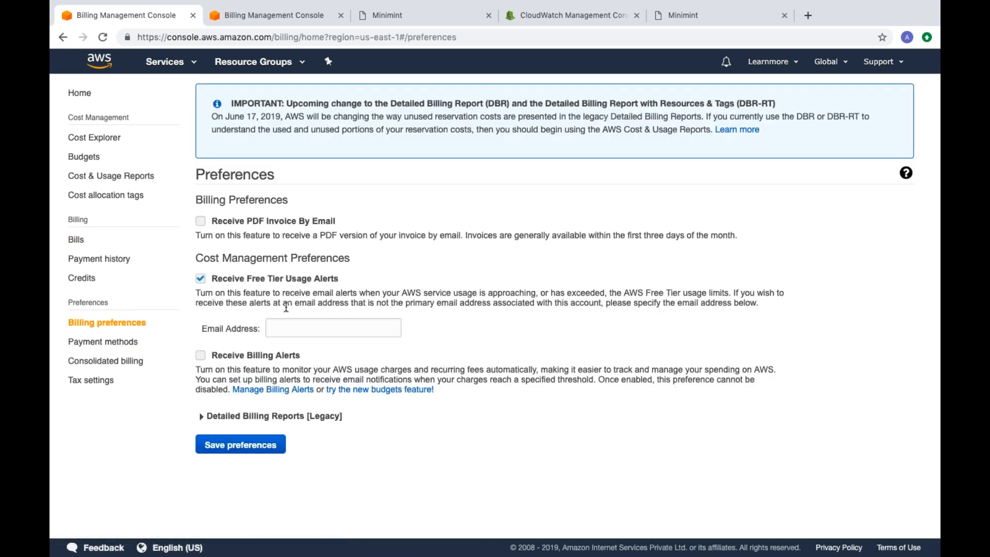
click(295, 323)
click(200, 221)
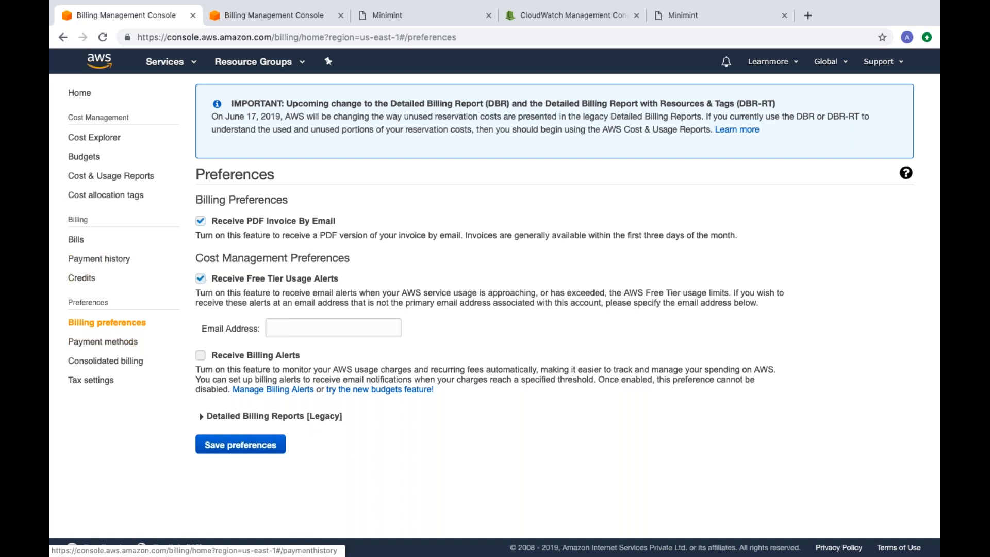
Step: Open the cost allocation tags page
click(117, 199)
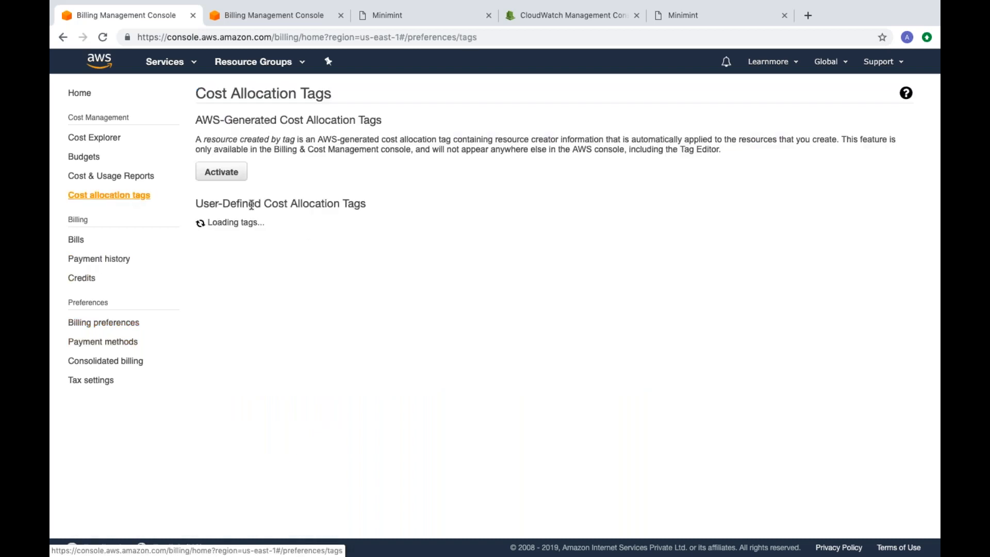
Step: Review the user-defined cost allocation tags and open the Cost & Usage Reports page
scroll(381, 391, down, 1)
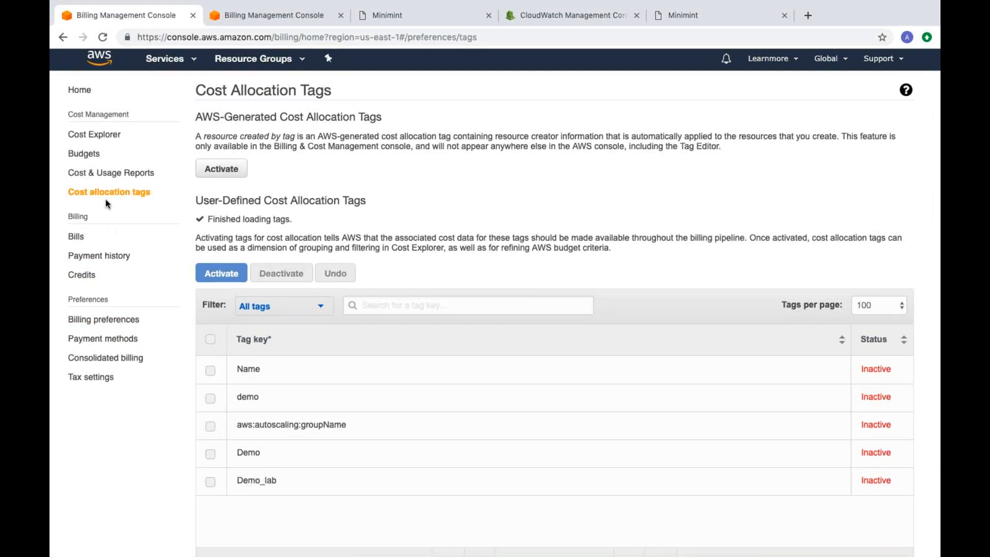
click(112, 174)
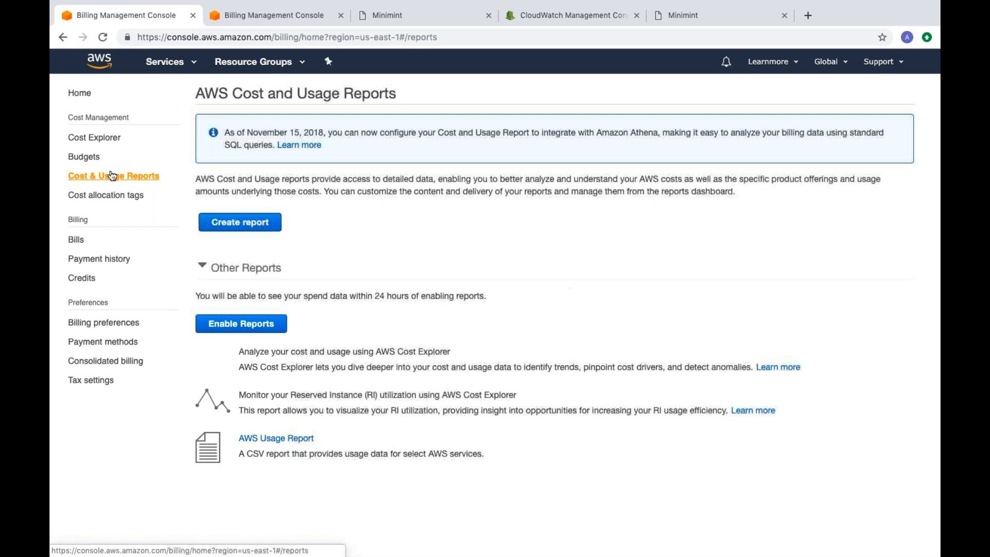
Step: Return to the budget creation tab, proceed with a cost budget to its details and show the available start months
click(296, 15)
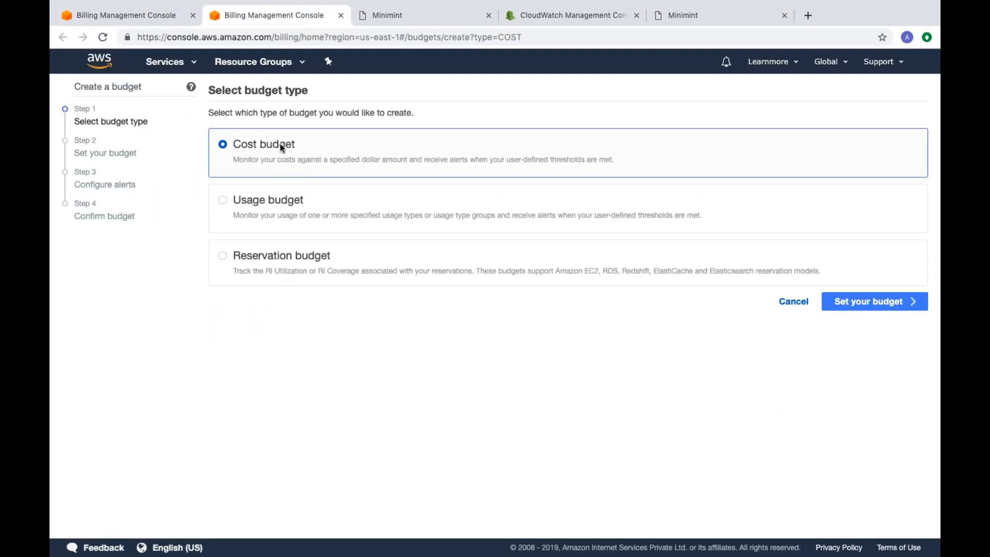
click(901, 303)
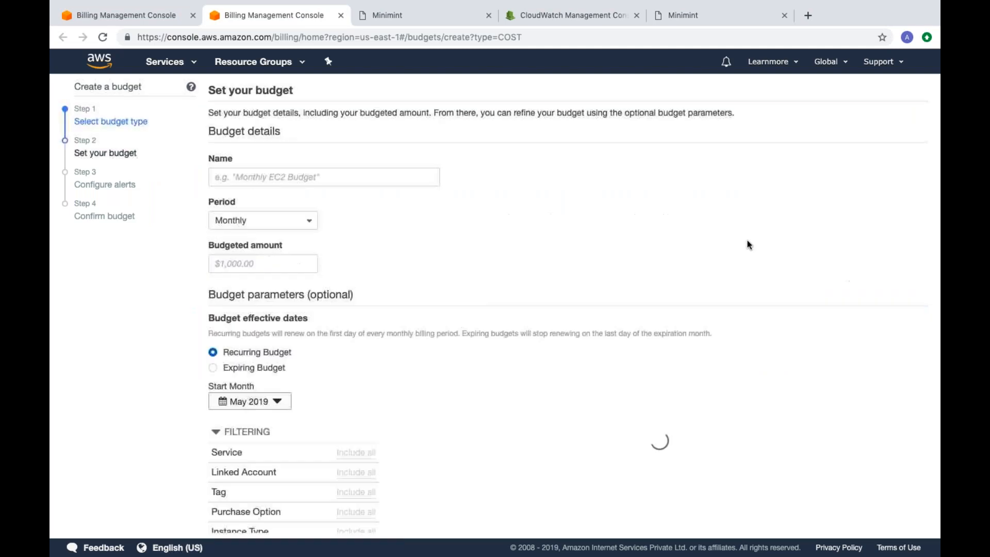
scroll(408, 249, down, 3)
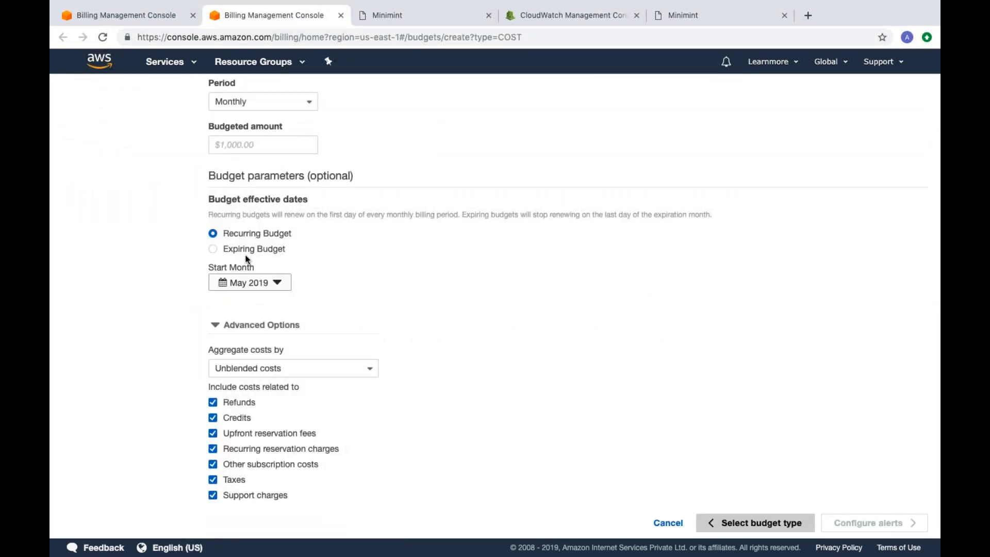
click(248, 285)
click(277, 355)
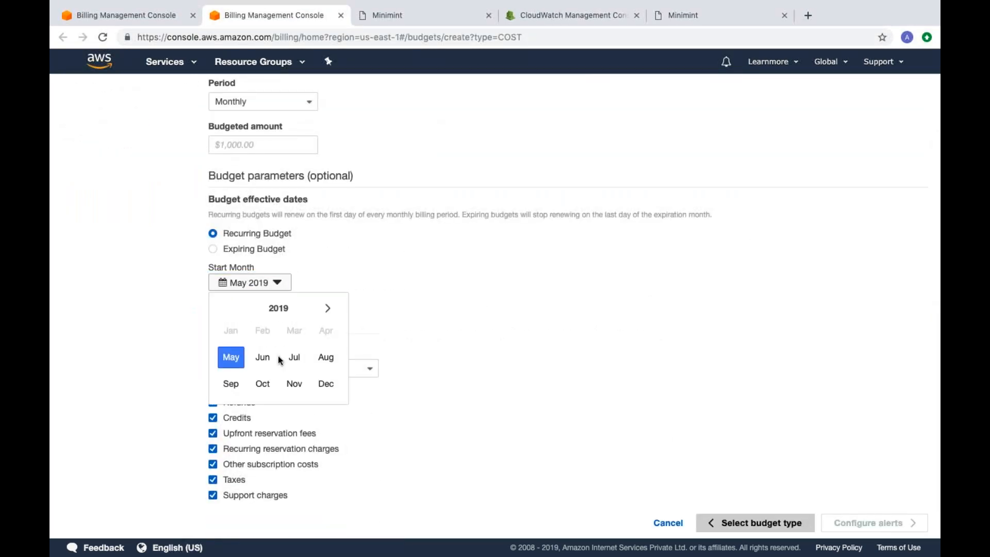
scroll(329, 309, up, 3)
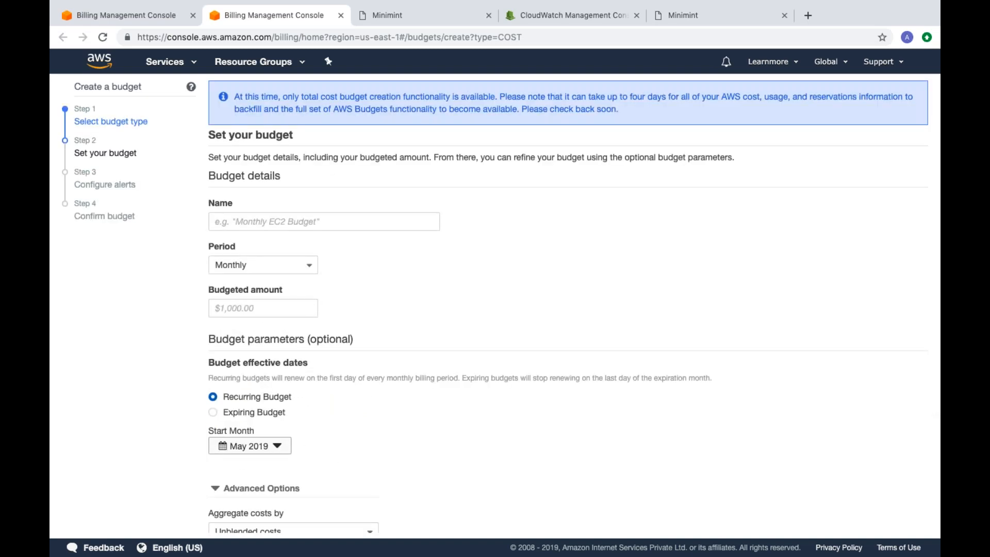
Step: Set the budget's period to Monthly and its budgeted amount to $100,000
click(291, 265)
click(274, 283)
click(258, 305)
text(100000)
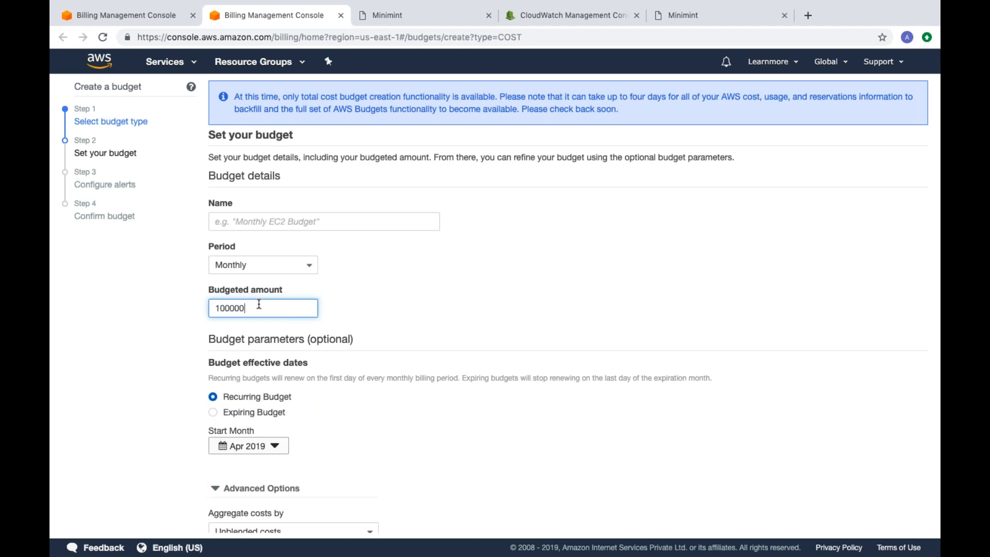
key(Tab)
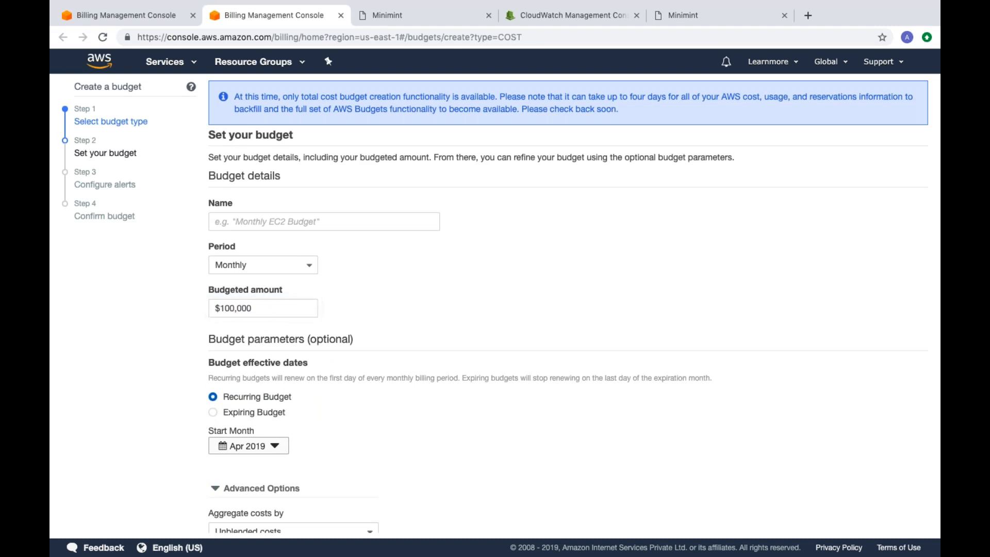
Step: Check the budget's start month and cost aggregation choices, and cancel the budget creation, closing its tab
scroll(232, 163, down, 3)
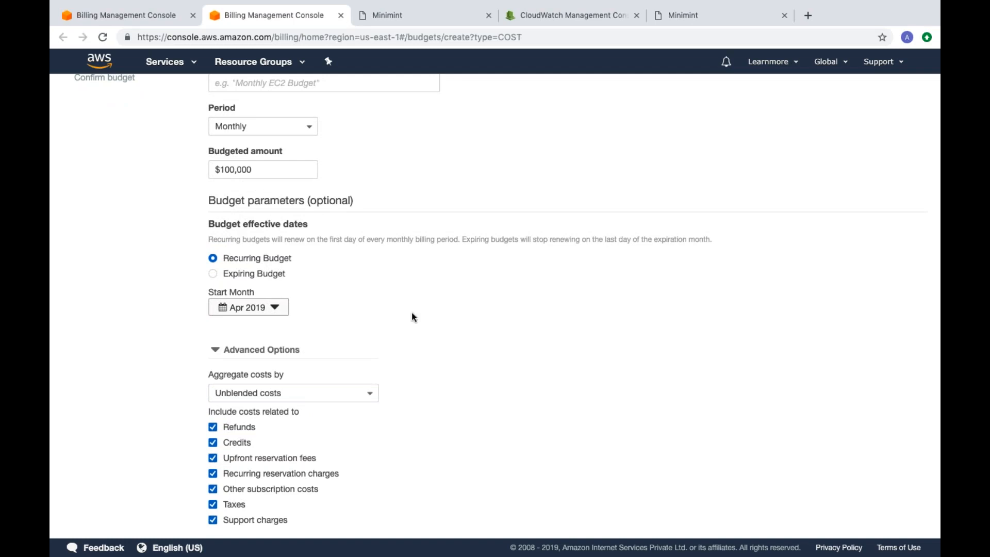
scroll(361, 309, down, 1)
click(274, 283)
click(274, 283)
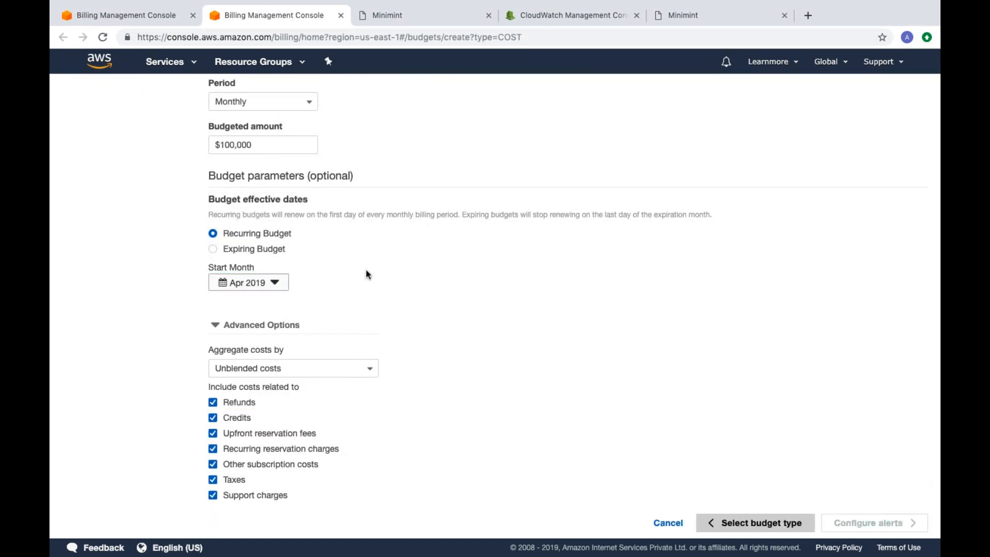
click(279, 368)
click(278, 368)
scroll(450, 385, up, 4)
scroll(450, 384, down, 4)
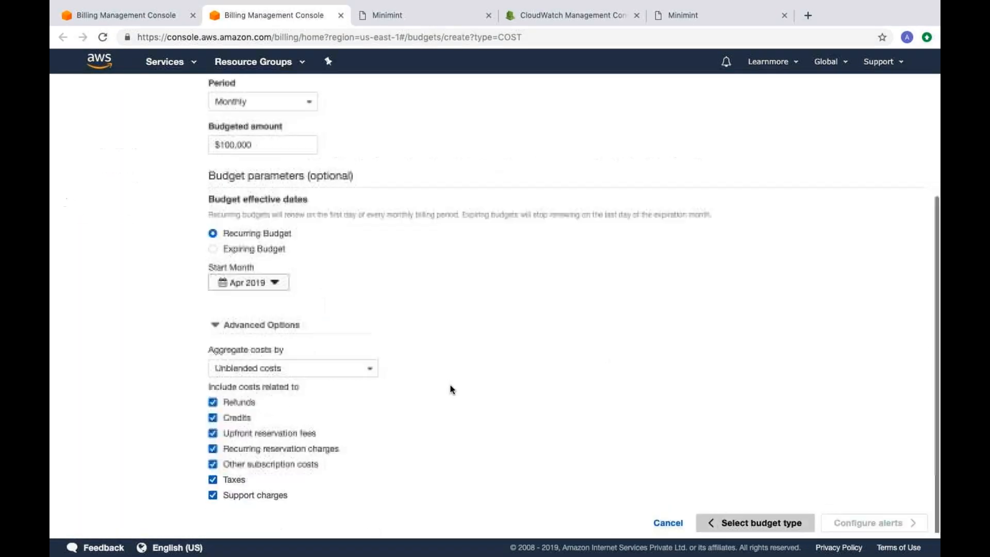
click(673, 522)
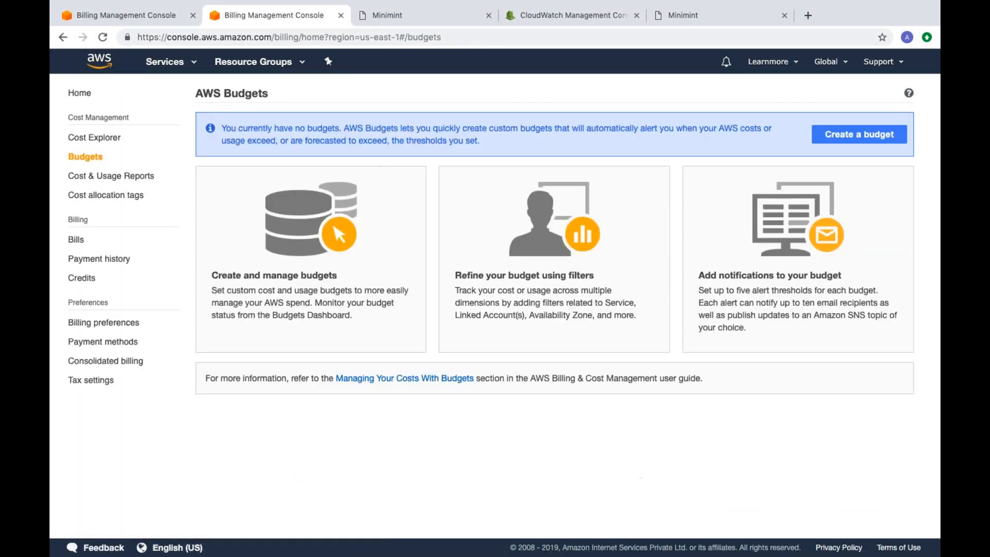
click(341, 15)
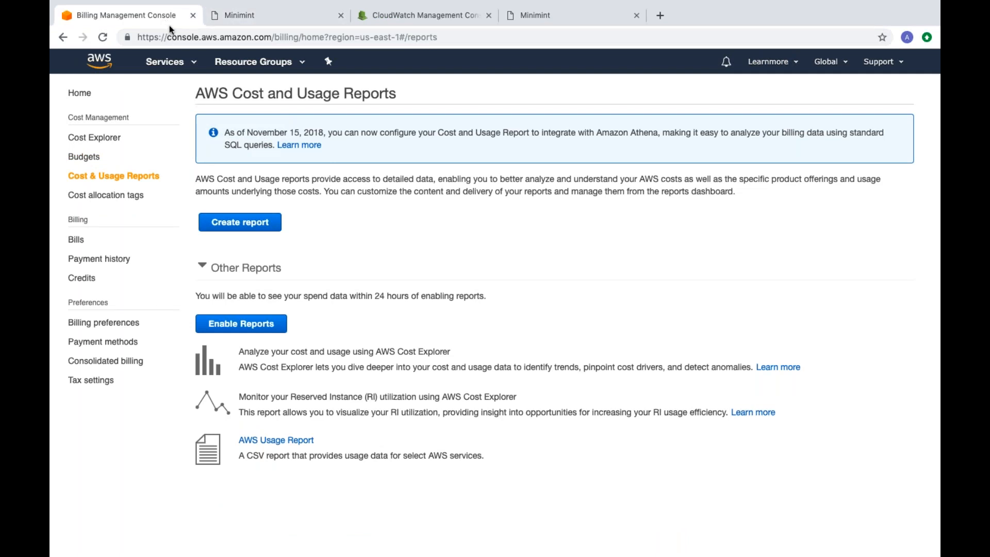
Step: View the billing dashboard's spend summary, the Cost Explorer welcome page and the Budgets page
click(83, 94)
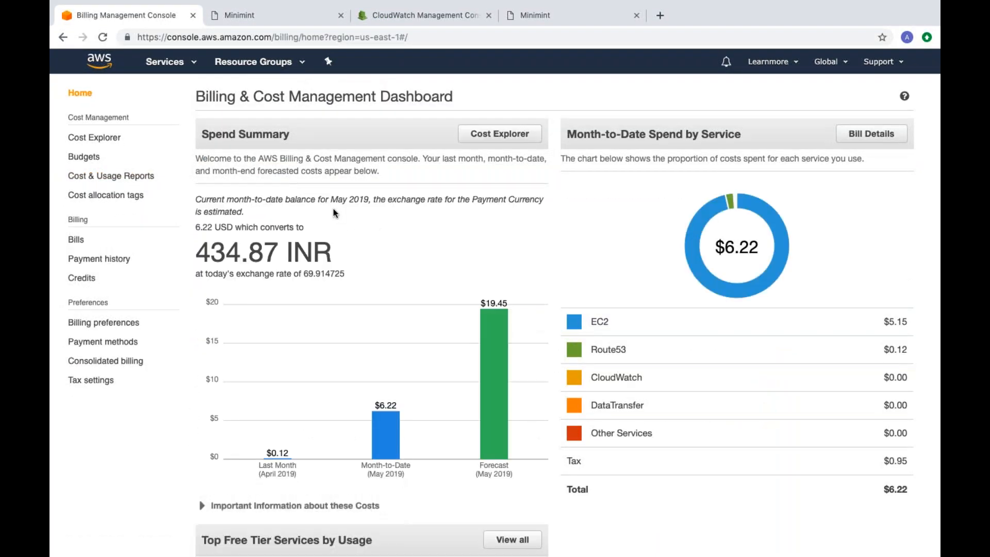
click(77, 138)
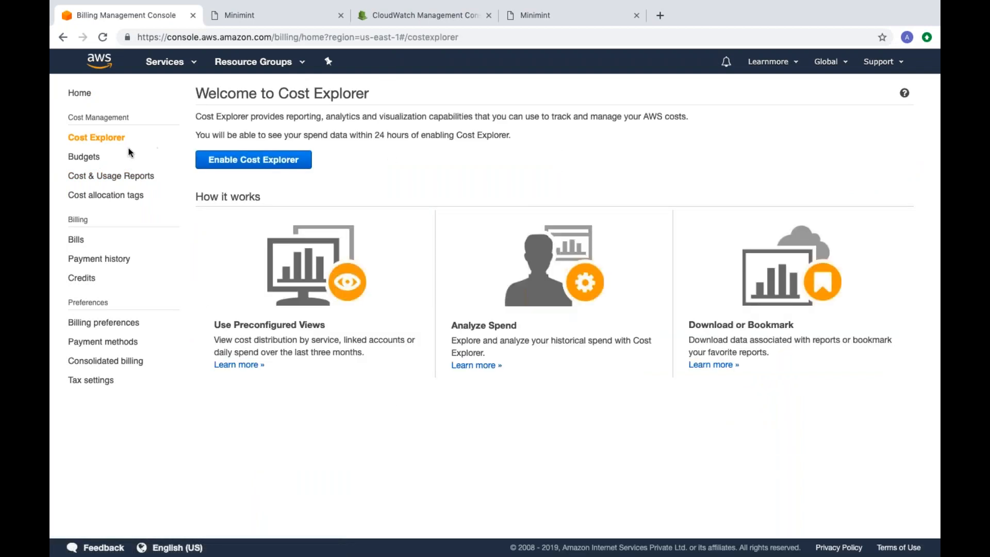
click(84, 157)
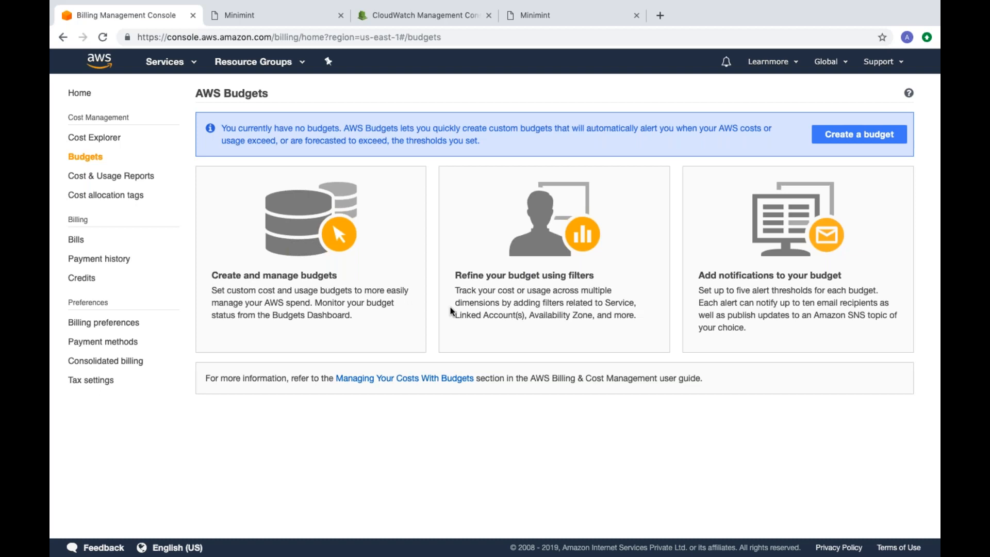
Step: Open the list of all AWS services and browse its categories, from Compute and Storage to Networking & Content Delivery
click(165, 62)
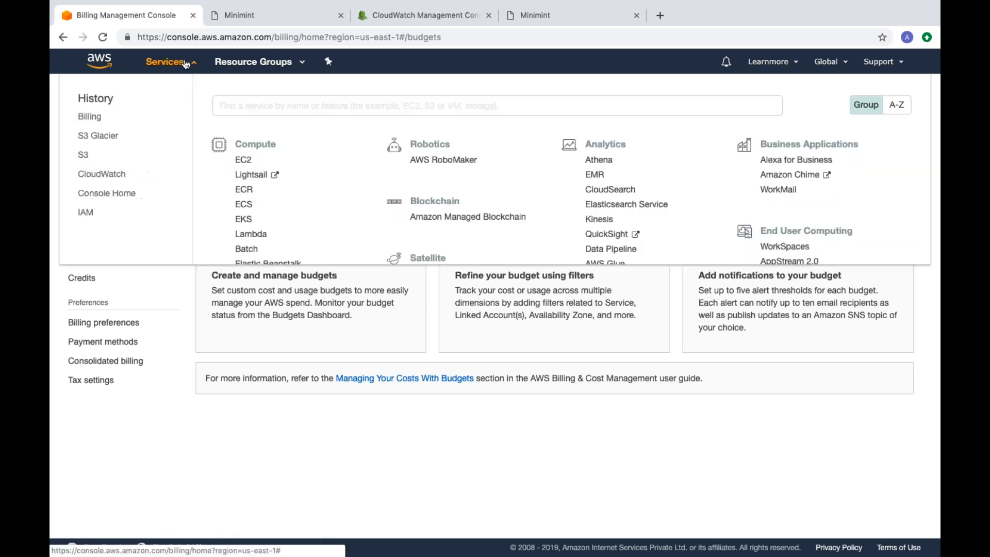
scroll(543, 410, down, 3)
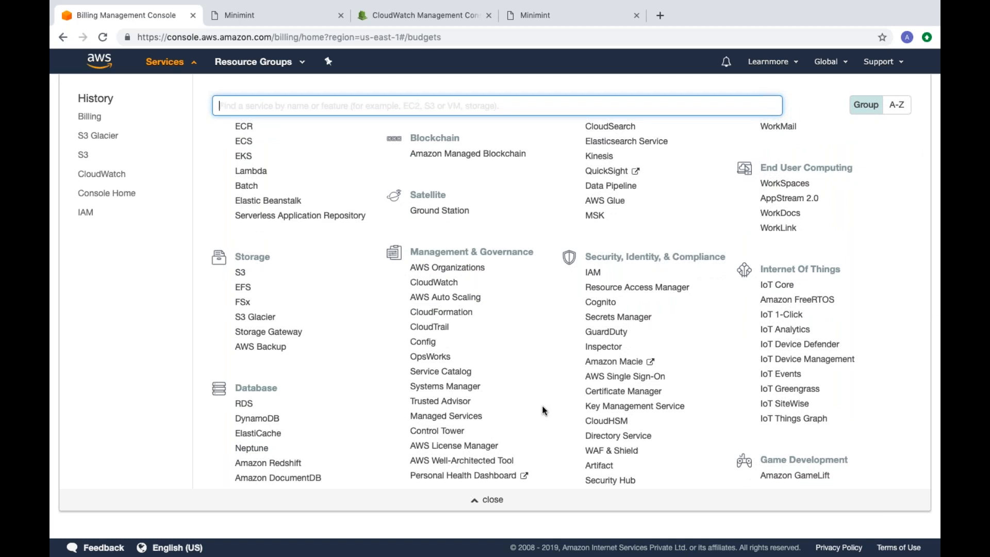
scroll(542, 410, up, 3)
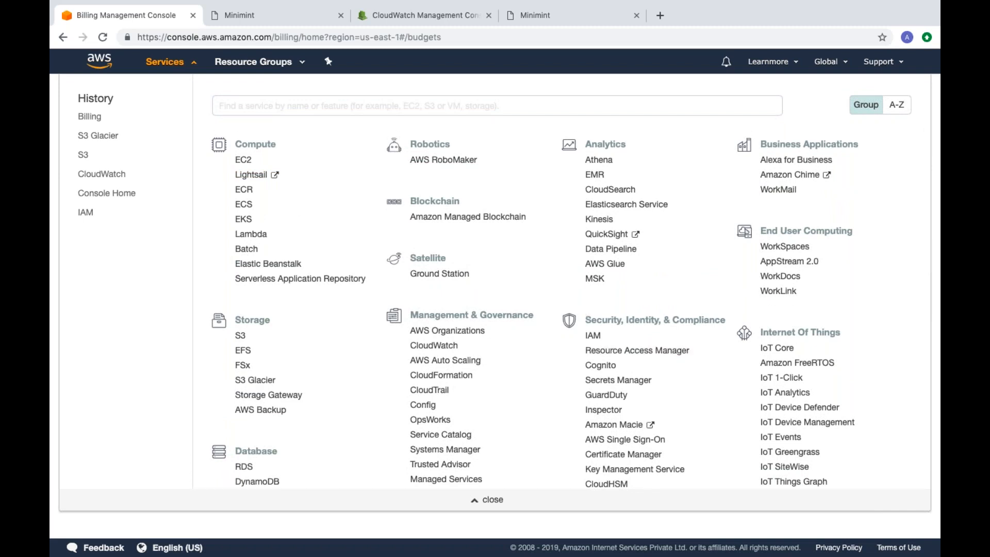
scroll(570, 306, down, 6)
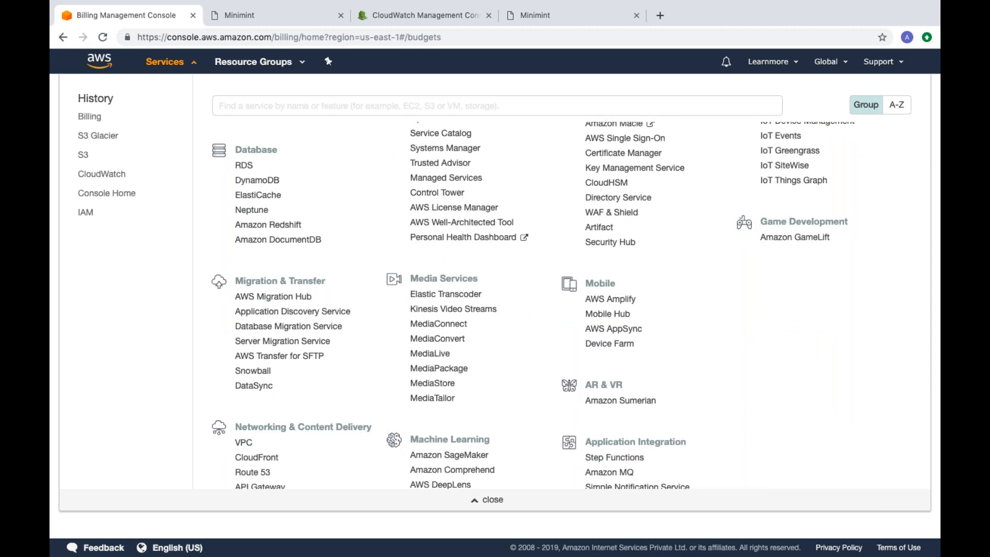
scroll(570, 305, up, 6)
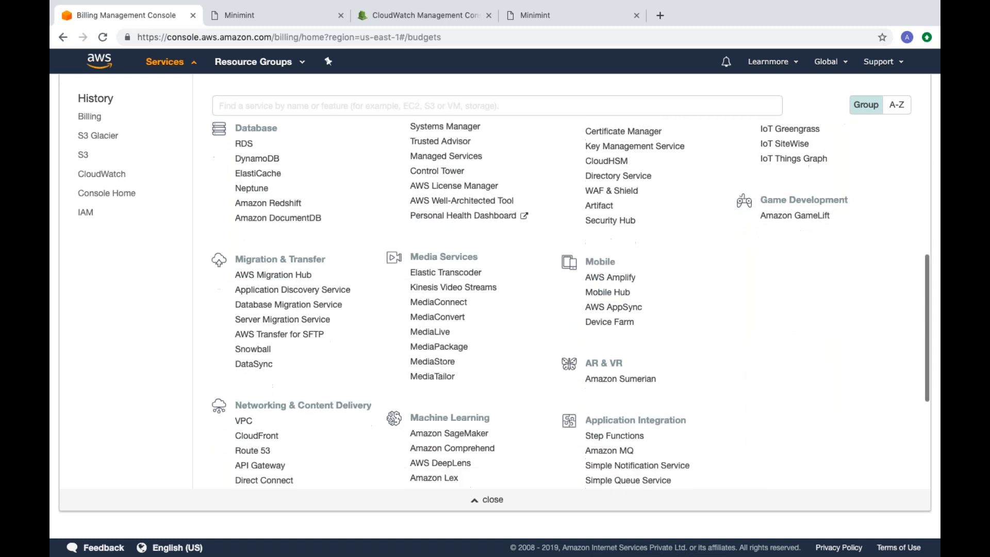